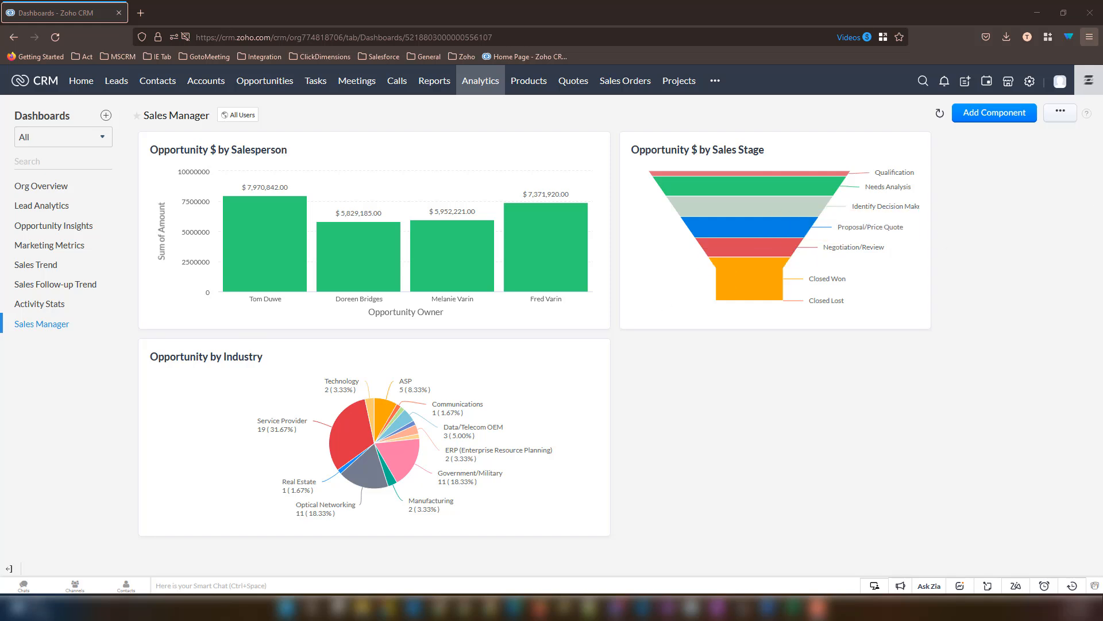
- Add a new KPI component to the Sales Manager dashboard to see the available KPI styles
{"action": "left_click", "coordinate": [1010, 113]}
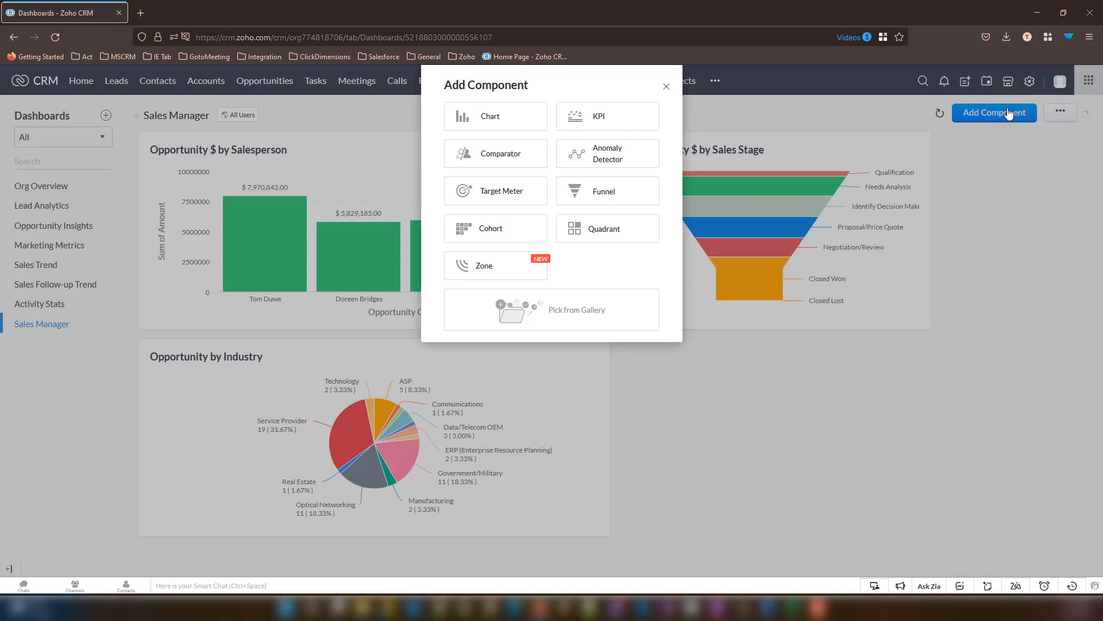
{"action": "left_click", "coordinate": [598, 120]}
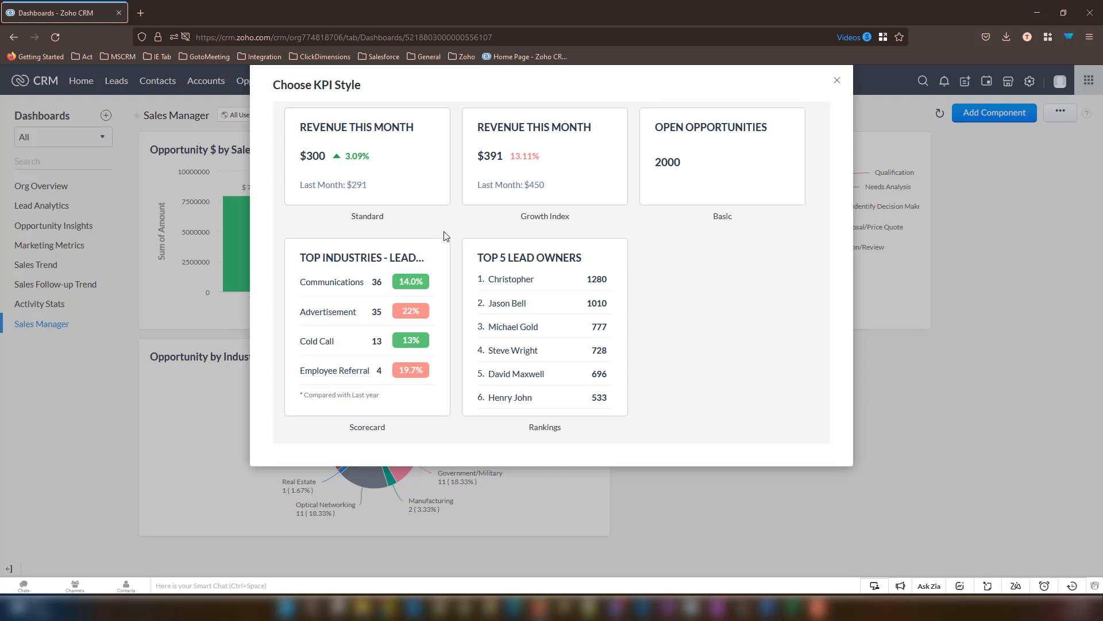
- Choose the Basic KPI style and name the component 'Open Leads'
{"action": "left_click", "coordinate": [683, 177]}
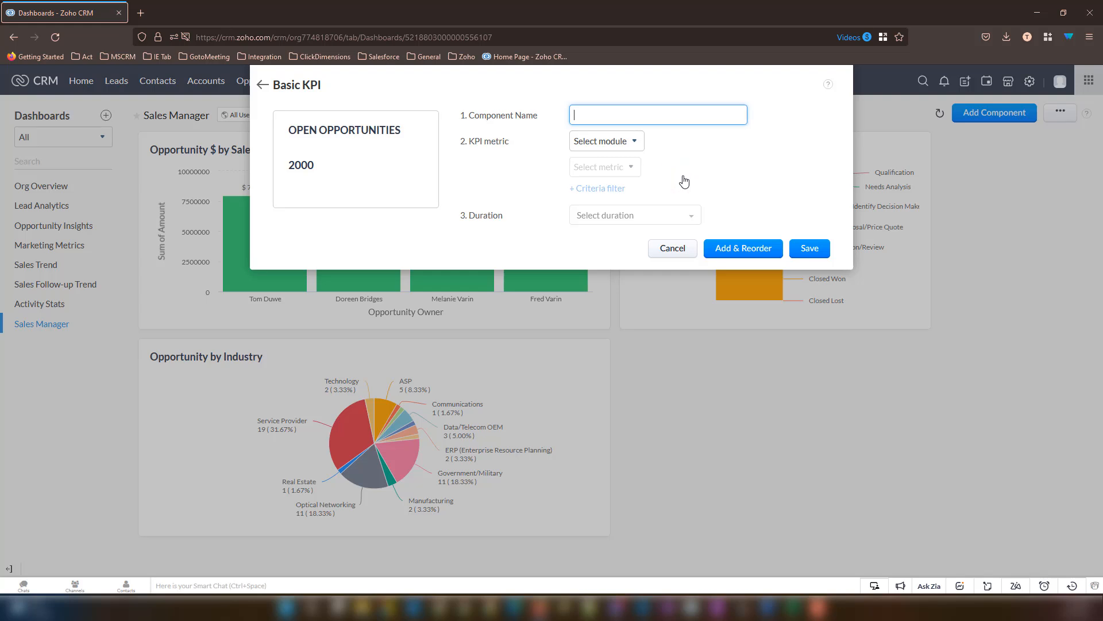
{"action": "type", "text": "Open Leads"}
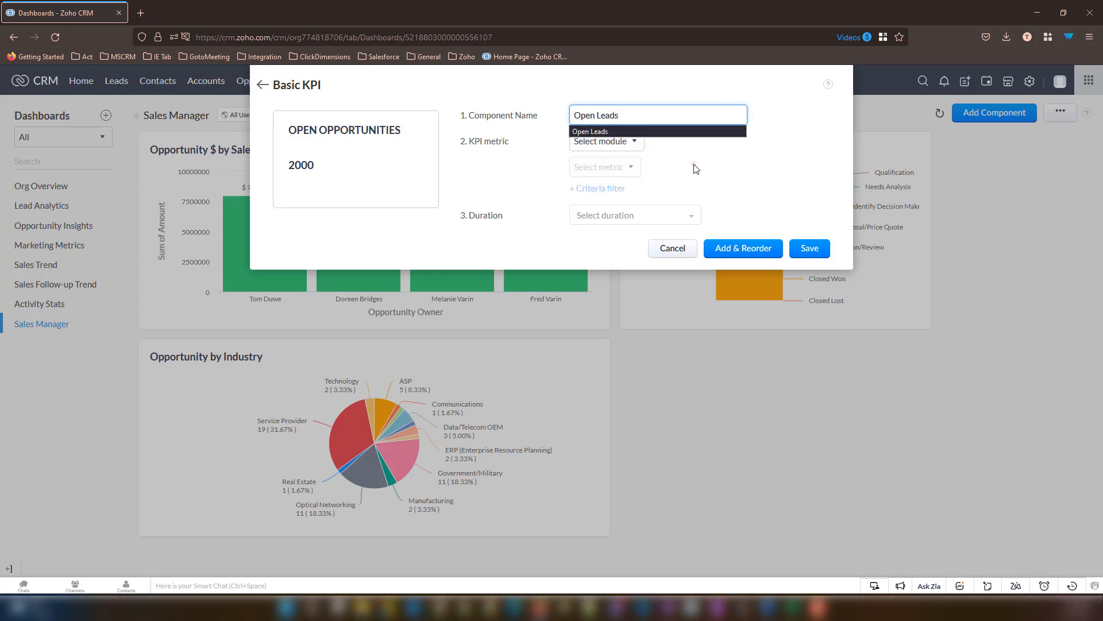
{"action": "left_click", "coordinate": [693, 166]}
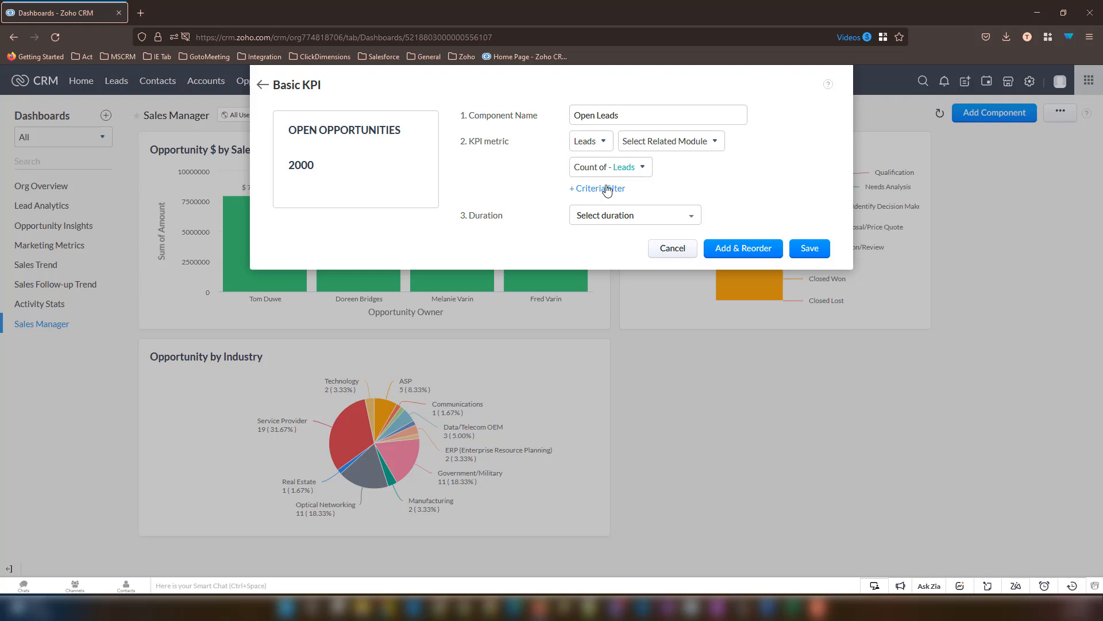
- Add a criteria filter: Lead Status isn't Junk Lead or Lost Lead
{"action": "left_click", "coordinate": [608, 190]}
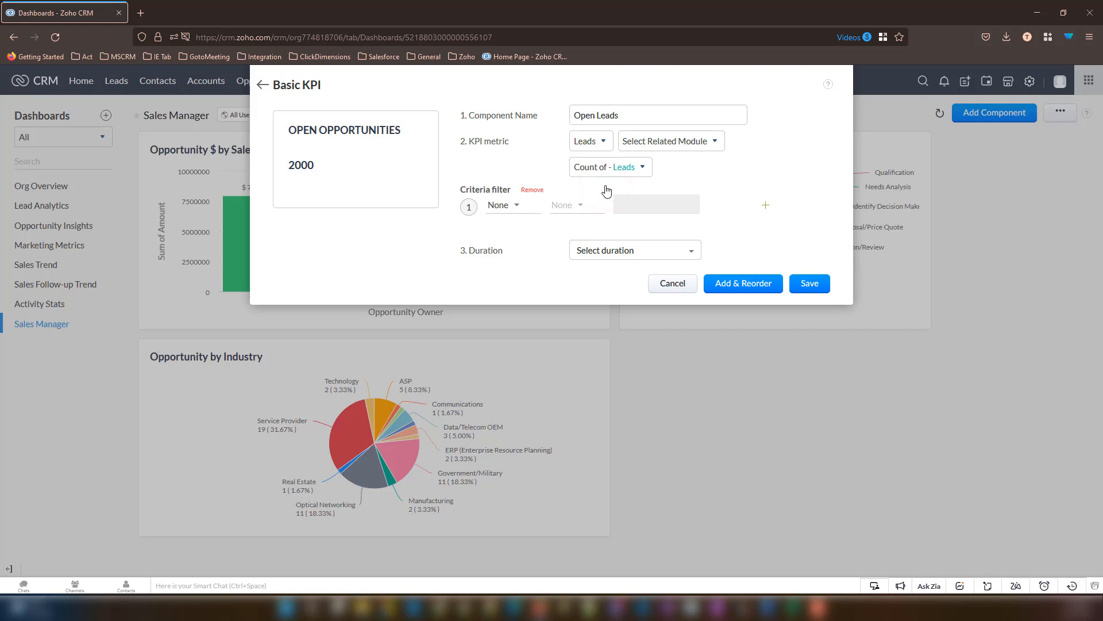
{"action": "left_click", "coordinate": [510, 207]}
{"action": "type", "text": "lead"}
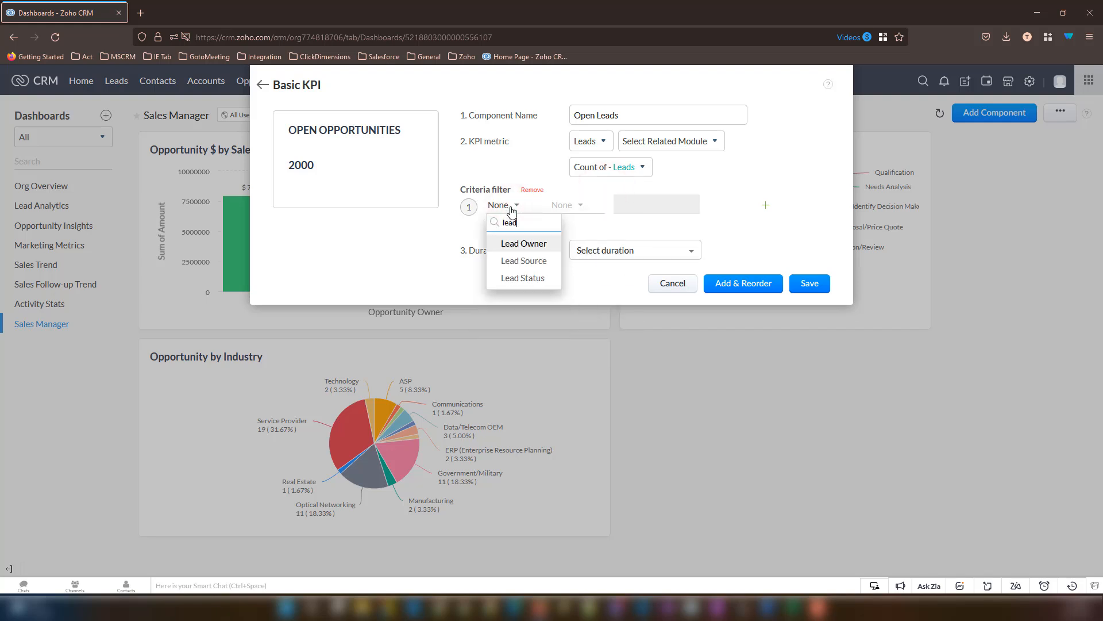
{"action": "left_click", "coordinate": [523, 278]}
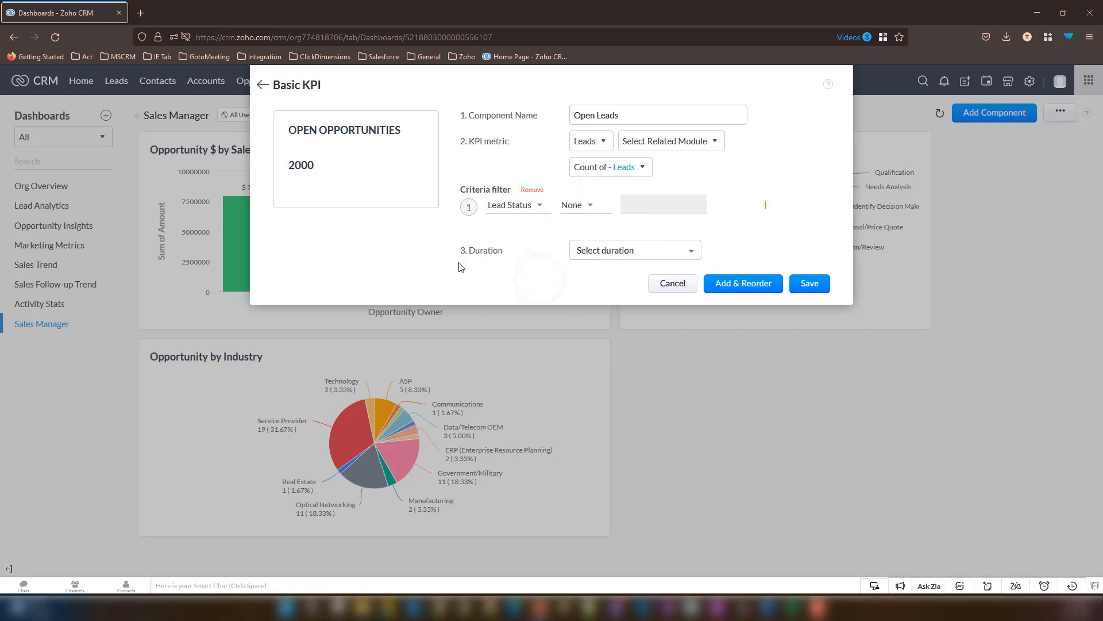
{"action": "left_click", "coordinate": [579, 207]}
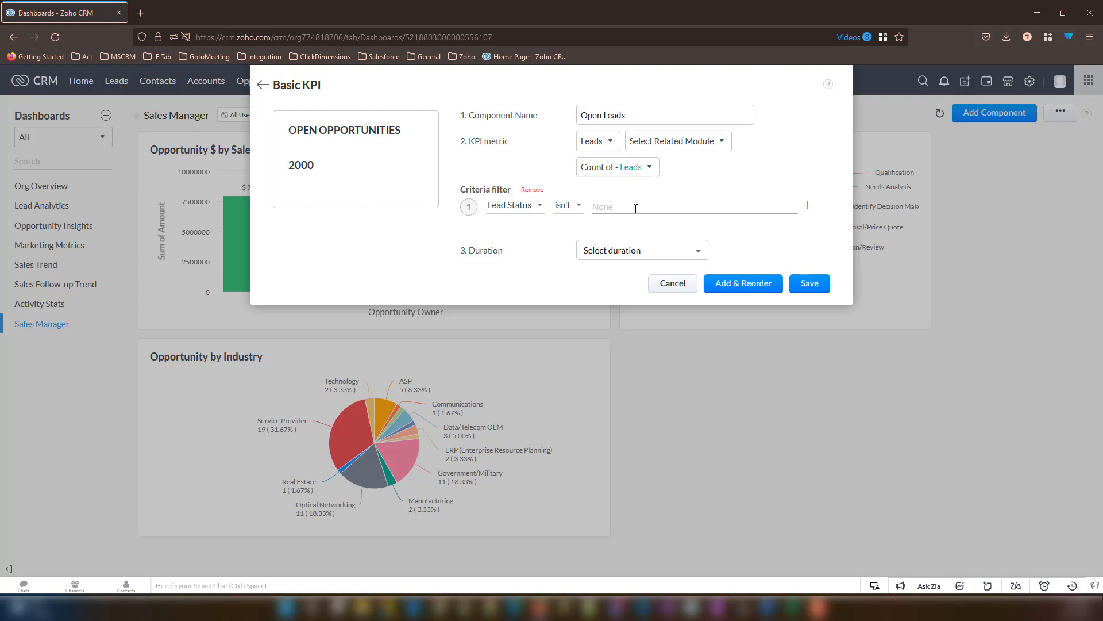
{"action": "left_click", "coordinate": [636, 208]}
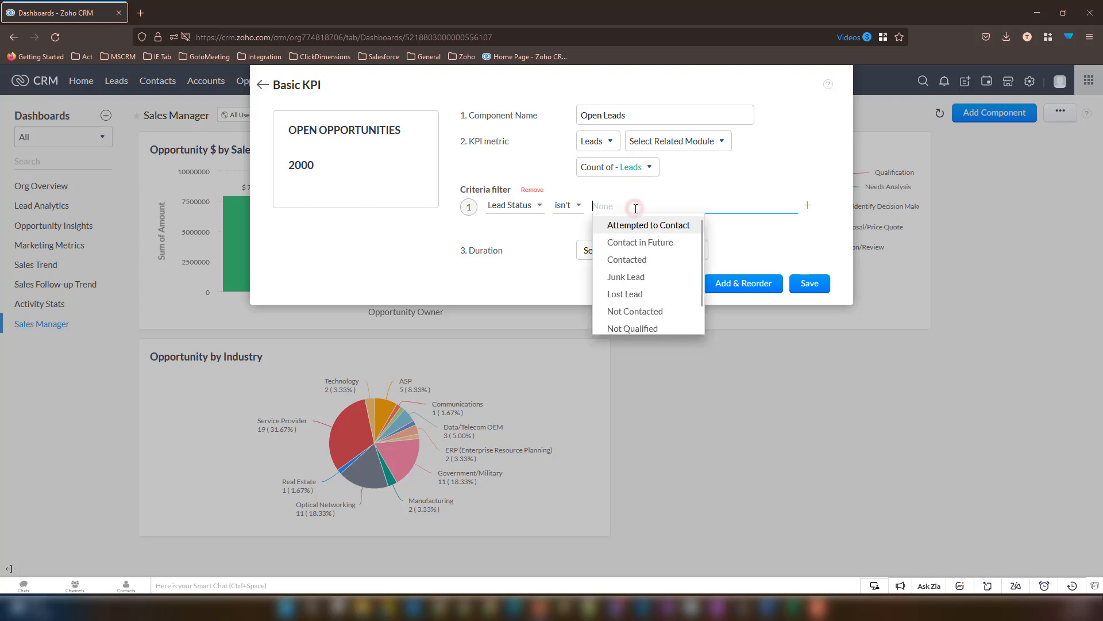
{"action": "left_click", "coordinate": [637, 278]}
{"action": "left_click", "coordinate": [638, 279]}
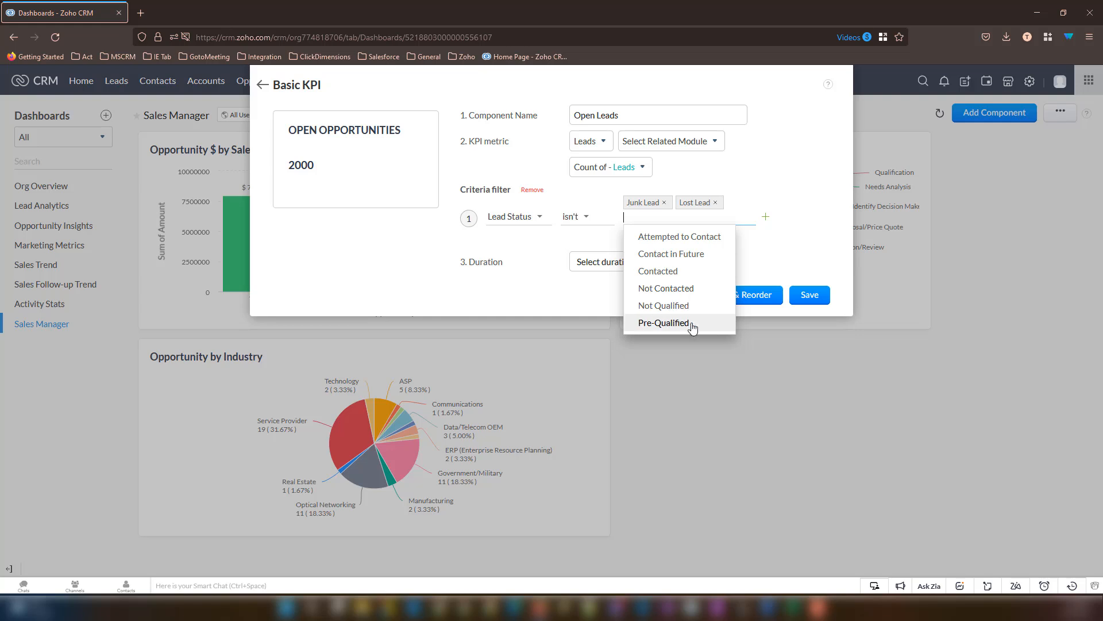
{"action": "left_click", "coordinate": [774, 264]}
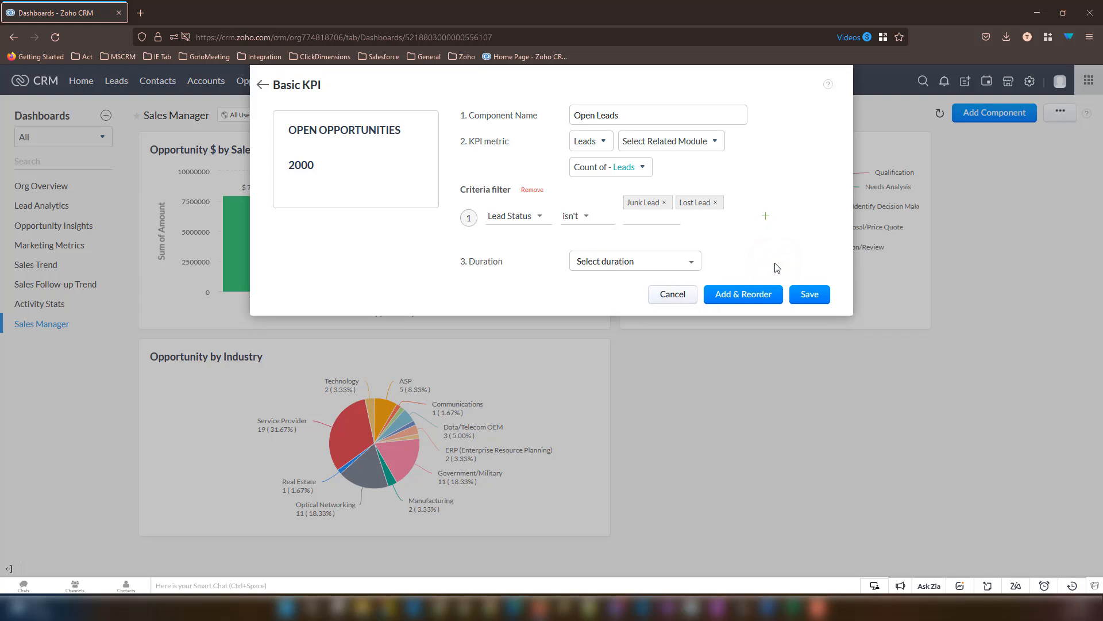
- Set the KPI duration to Created Time in the last 24 months
{"action": "left_click", "coordinate": [648, 265]}
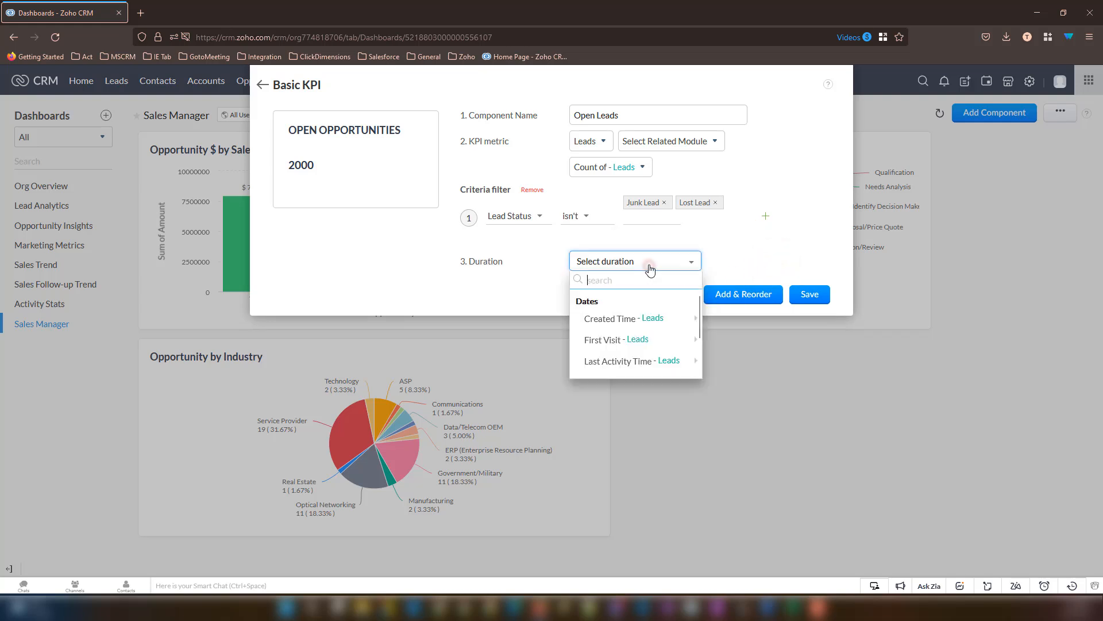
{"action": "left_click", "coordinate": [624, 322]}
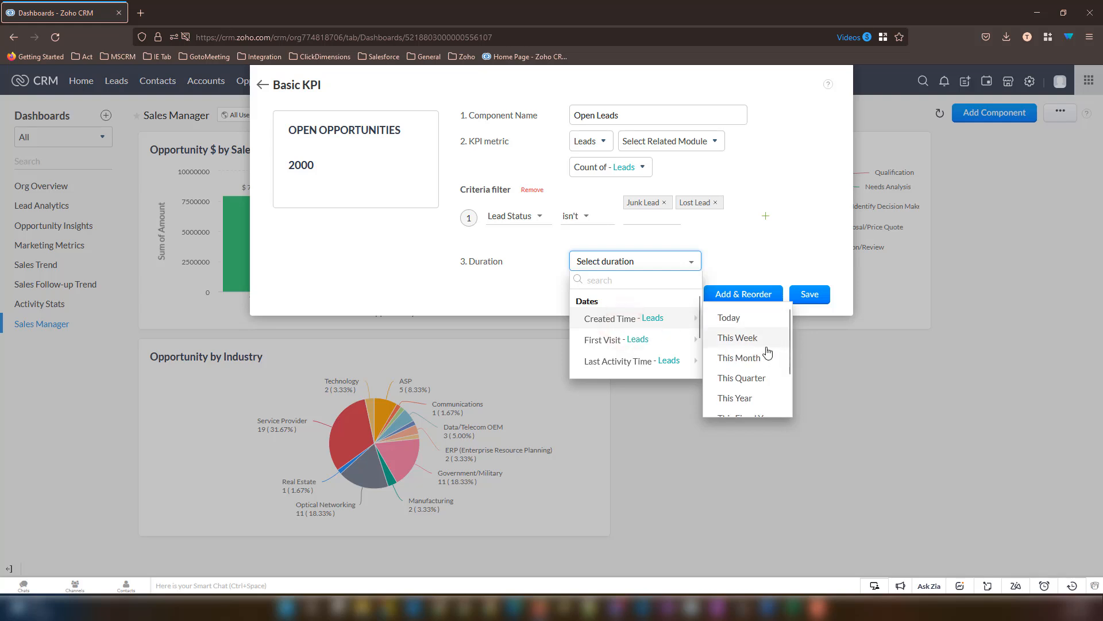
{"action": "scroll", "coordinate": [768, 352], "scroll_direction": "down", "scroll_amount": 1}
{"action": "left_click", "coordinate": [741, 387]}
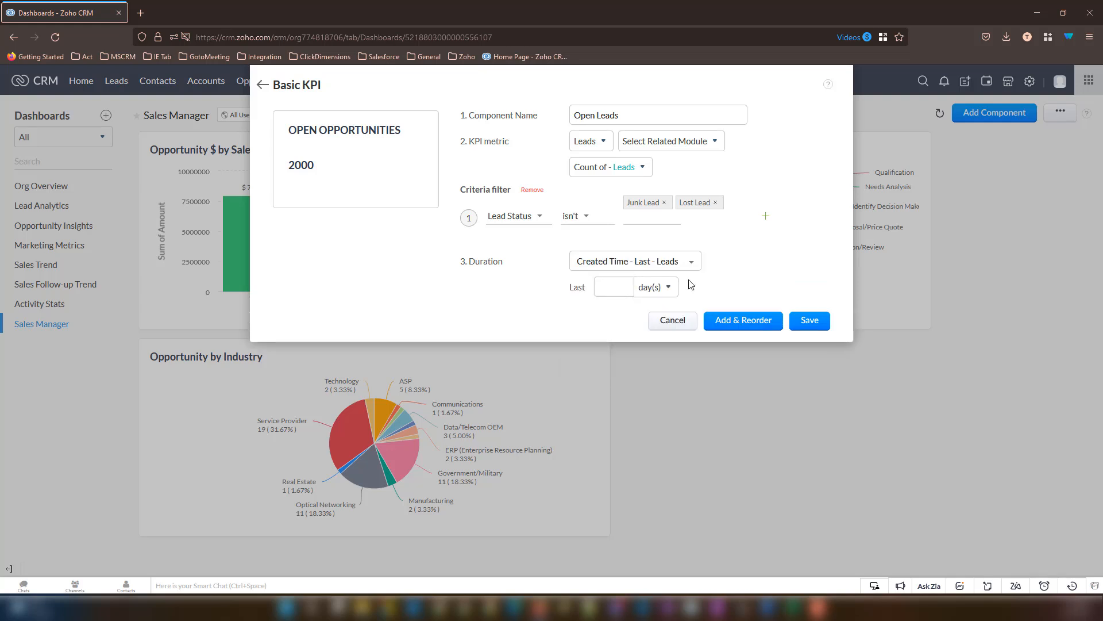
{"action": "left_click", "coordinate": [671, 289]}
{"action": "left_click", "coordinate": [665, 343]}
{"action": "left_click", "coordinate": [607, 291]}
{"action": "type", "text": "24"}
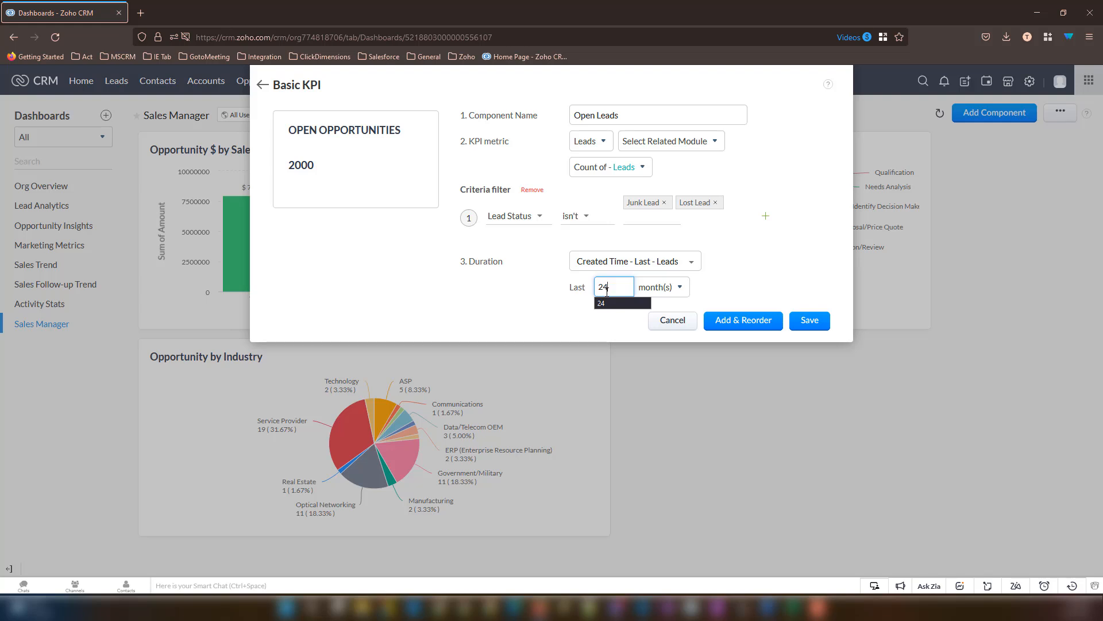
{"action": "left_click", "coordinate": [736, 276]}
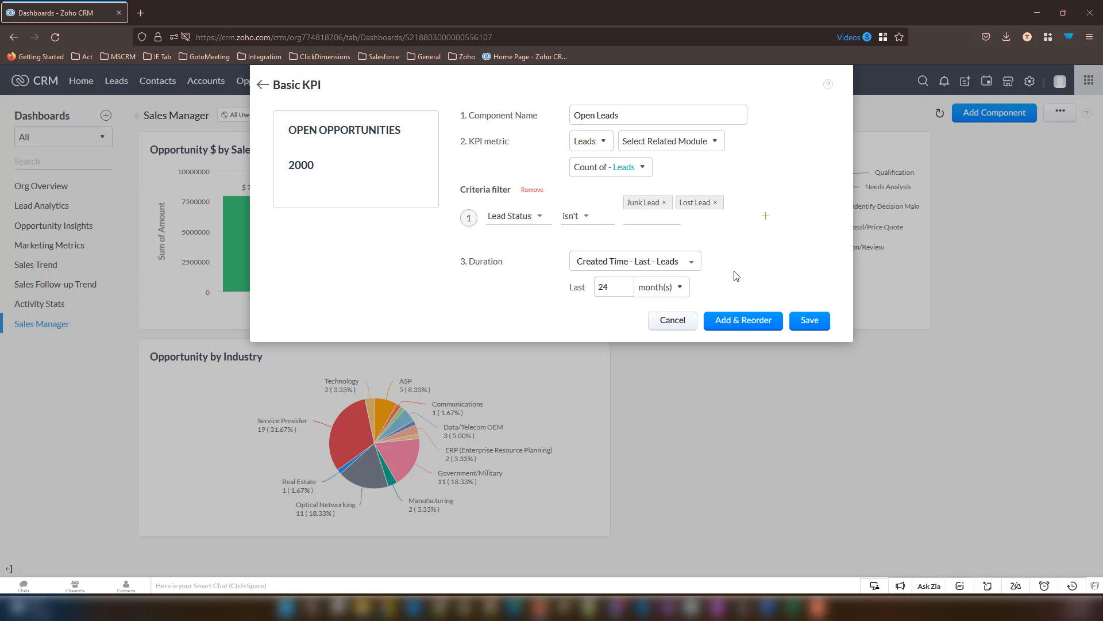
- Save the Open Leads KPI so it appears on the dashboard showing 45
{"action": "left_click", "coordinate": [820, 325]}
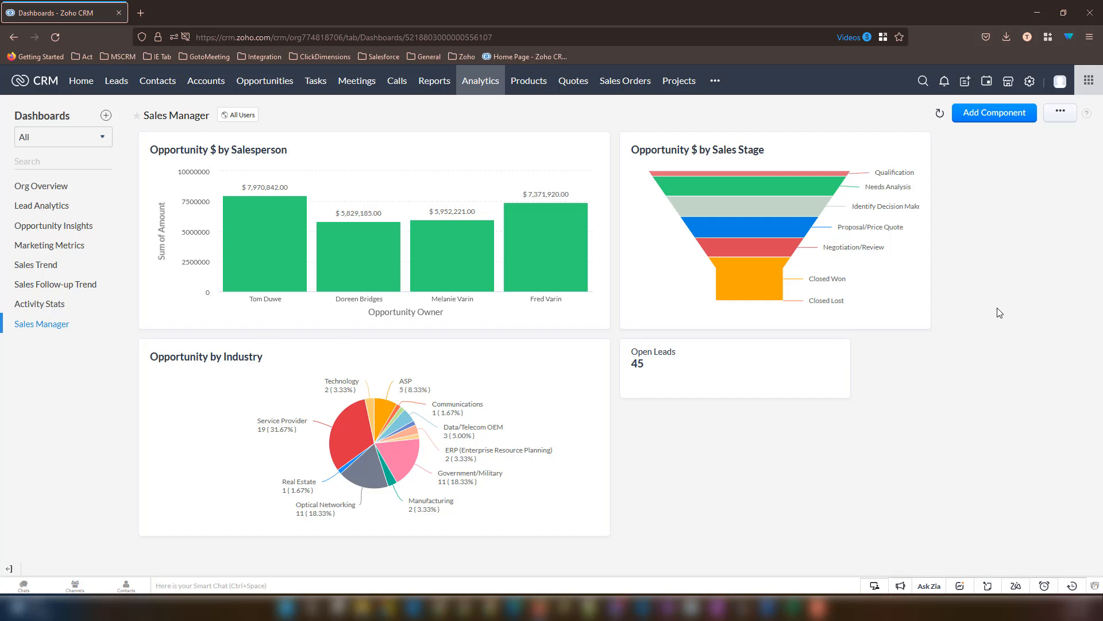
- Add a Standard-style KPI named 'Leads qualifed this quarter'
{"action": "left_click", "coordinate": [996, 118]}
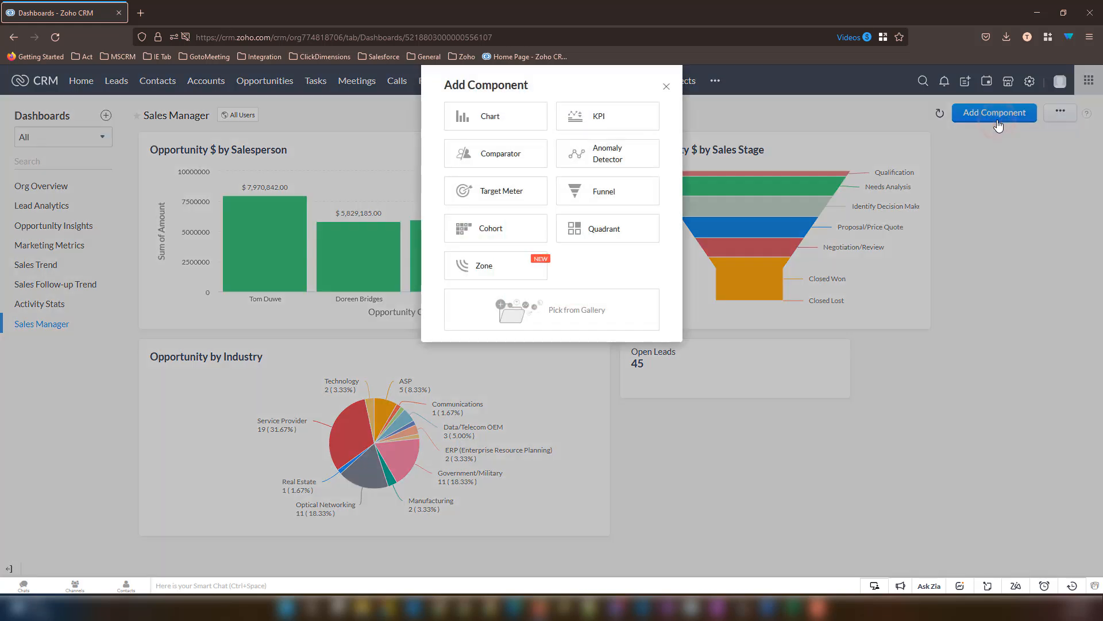
{"action": "left_click", "coordinate": [615, 118]}
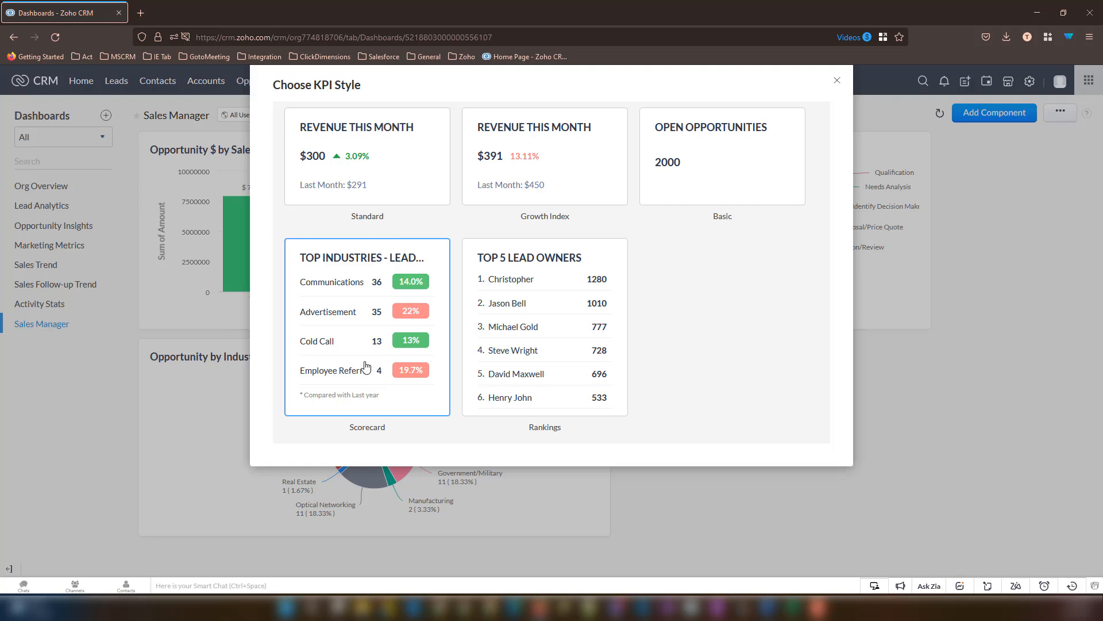
{"action": "left_click", "coordinate": [381, 174]}
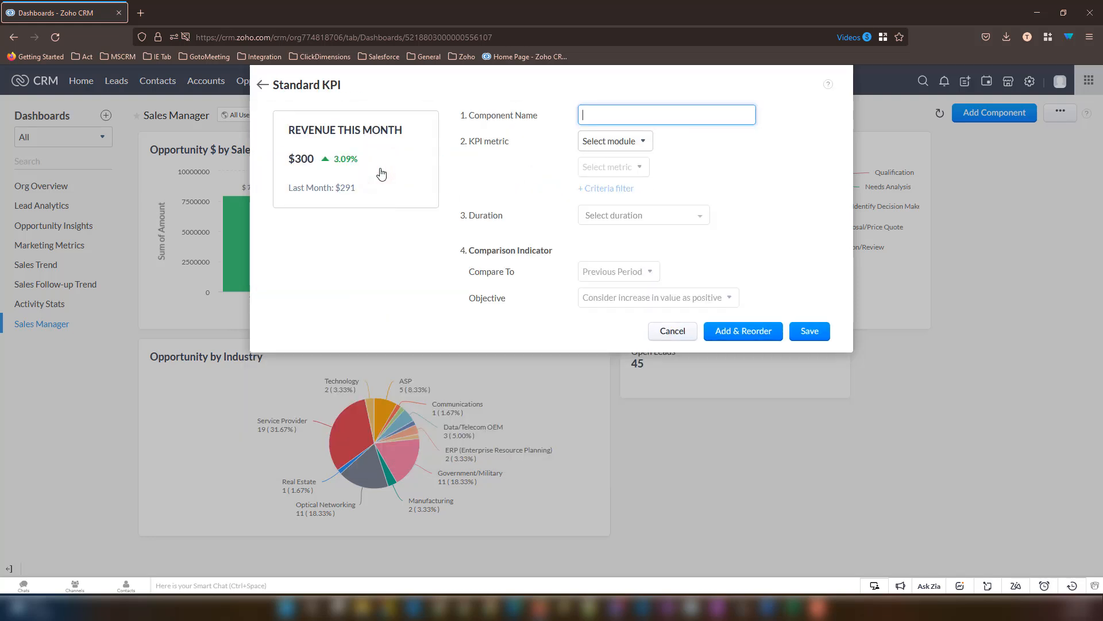
{"action": "type", "text": "Leads"}
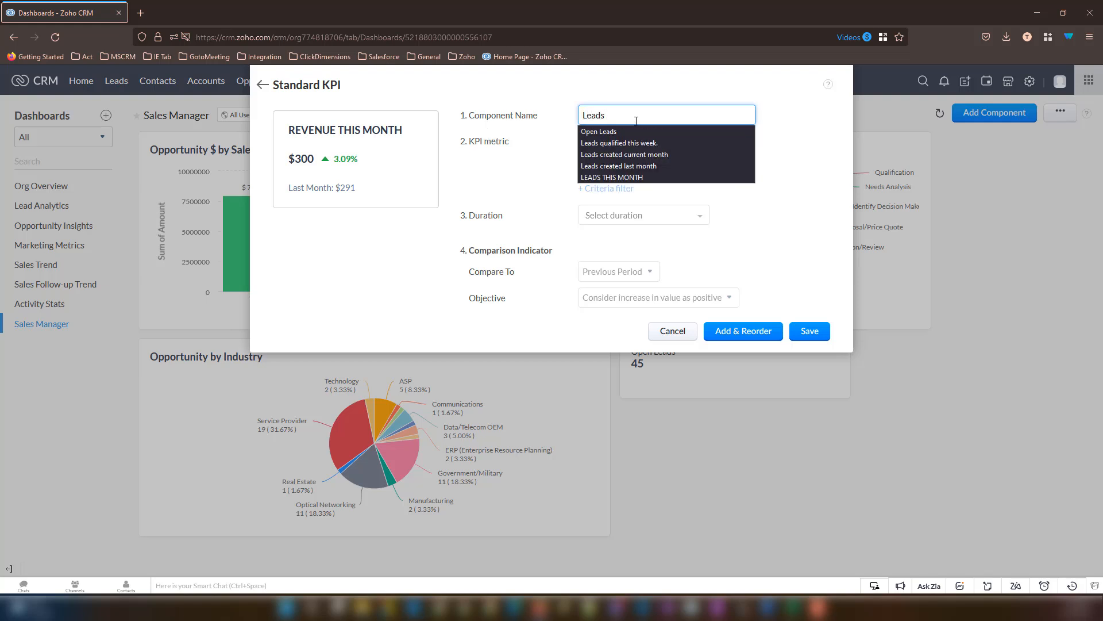
{"action": "type", "text": " qualife"}
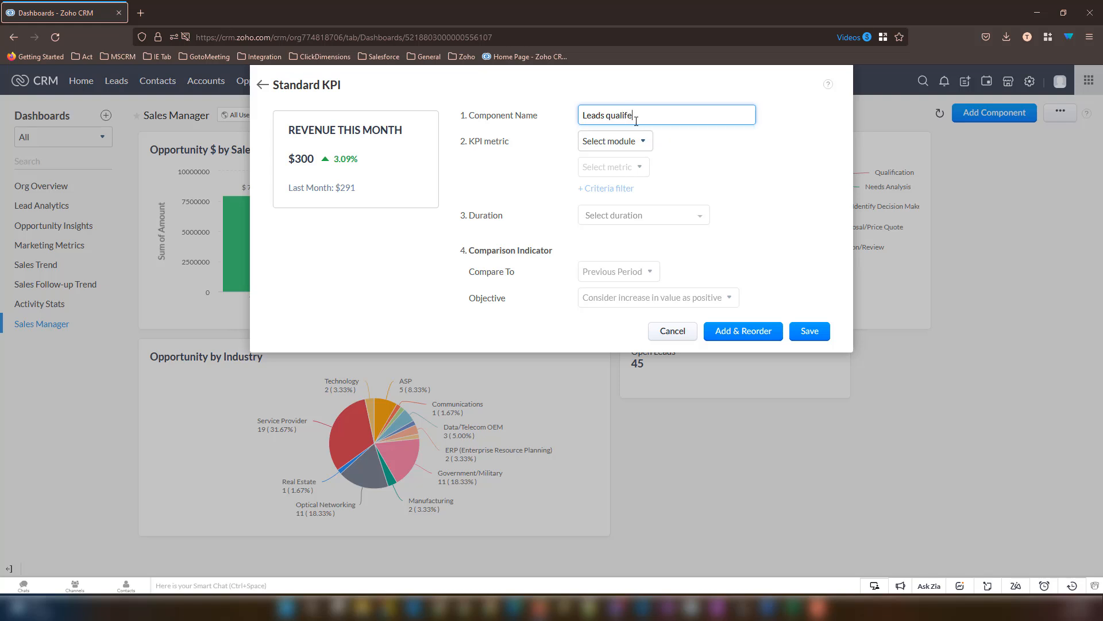
{"action": "type", "text": "d this quarter"}
{"action": "left_click", "coordinate": [599, 141]}
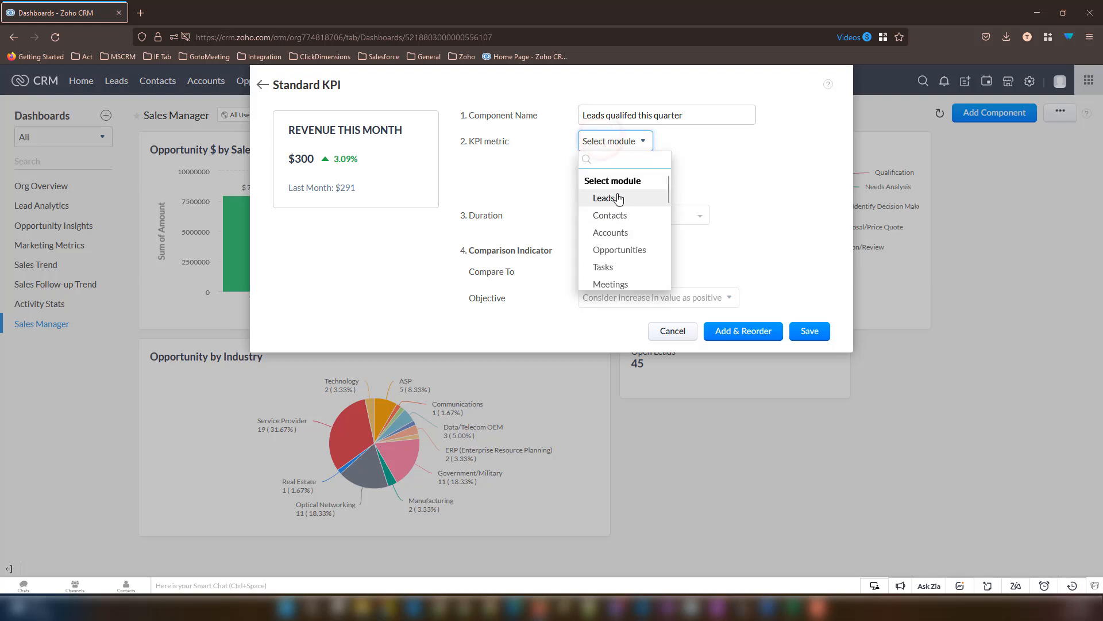
- Base the KPI metric on the Leads module
{"action": "left_click", "coordinate": [604, 198]}
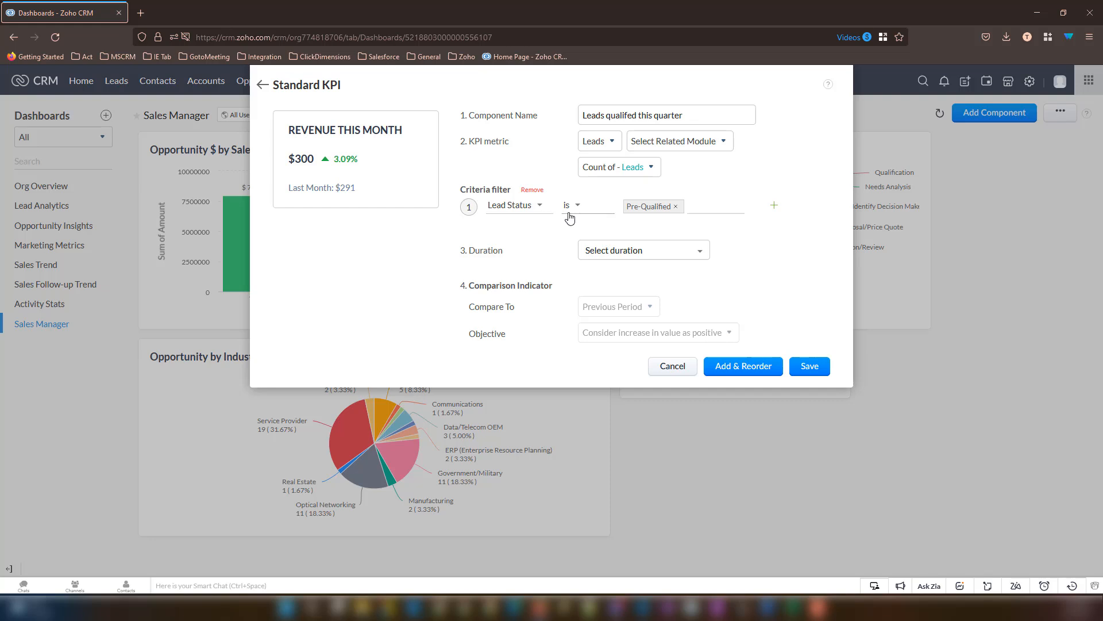
- Set duration to Created Time This Quarter and save the KPI, which shows 8
{"action": "left_click", "coordinate": [633, 260]}
{"action": "mouse_move", "coordinate": [609, 310]}
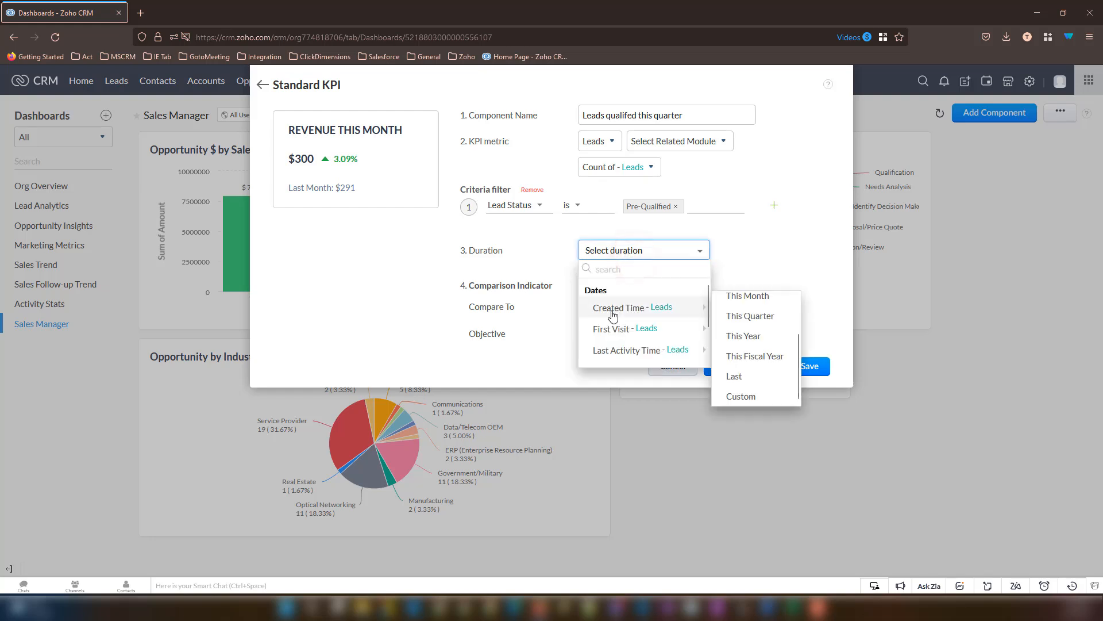
{"action": "left_click", "coordinate": [741, 317]}
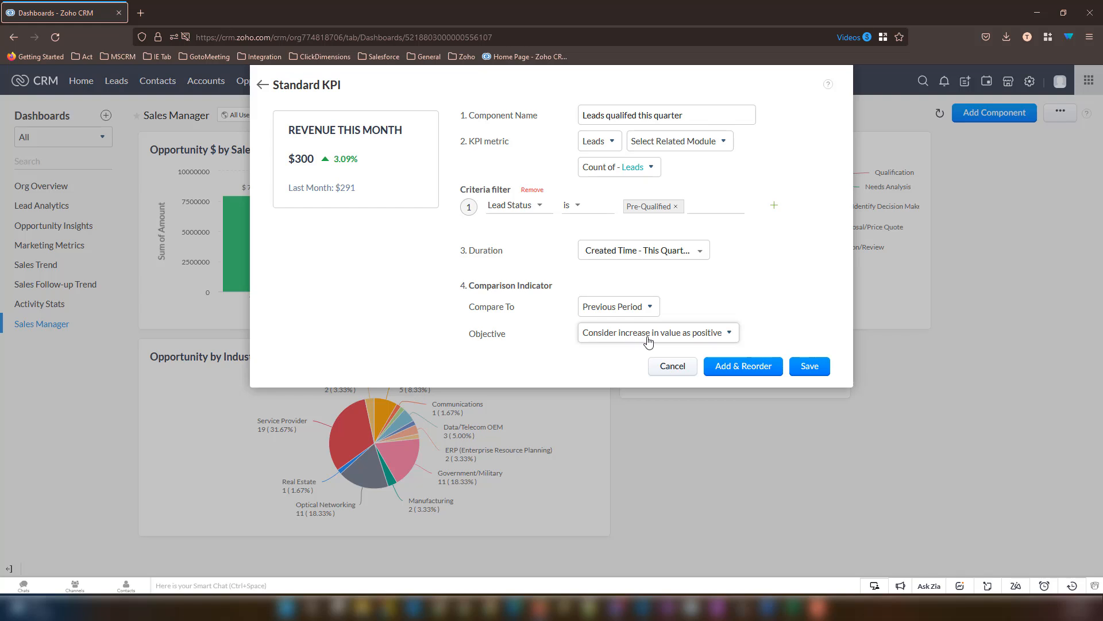
{"action": "left_click", "coordinate": [810, 367]}
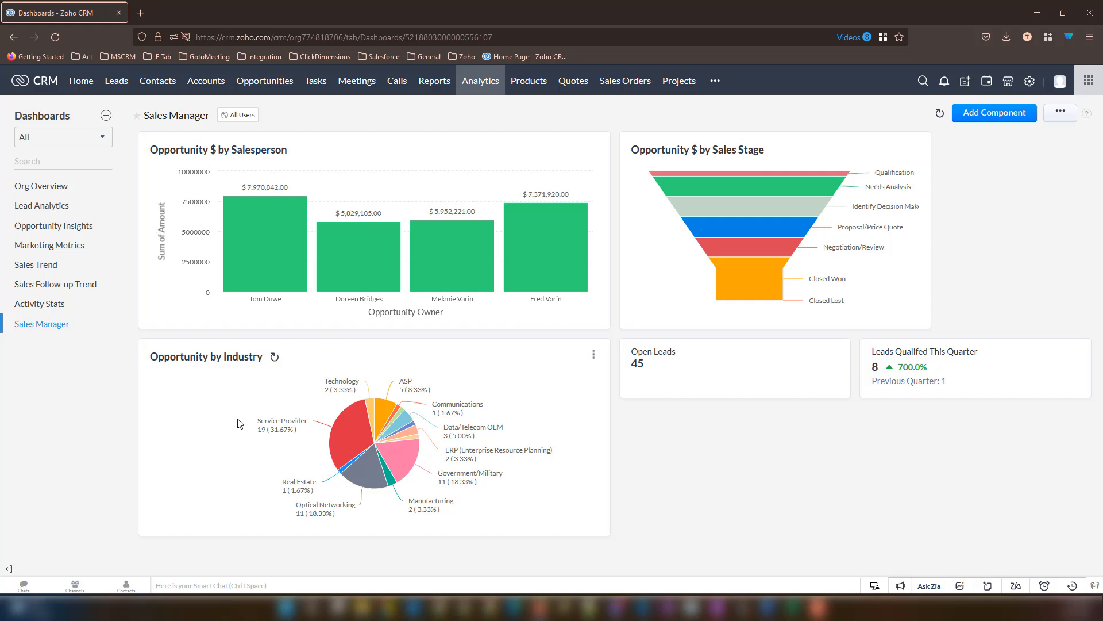
- Add another KPI component to the Sales Manager dashboard for a third KPI
{"action": "left_click", "coordinate": [1007, 113]}
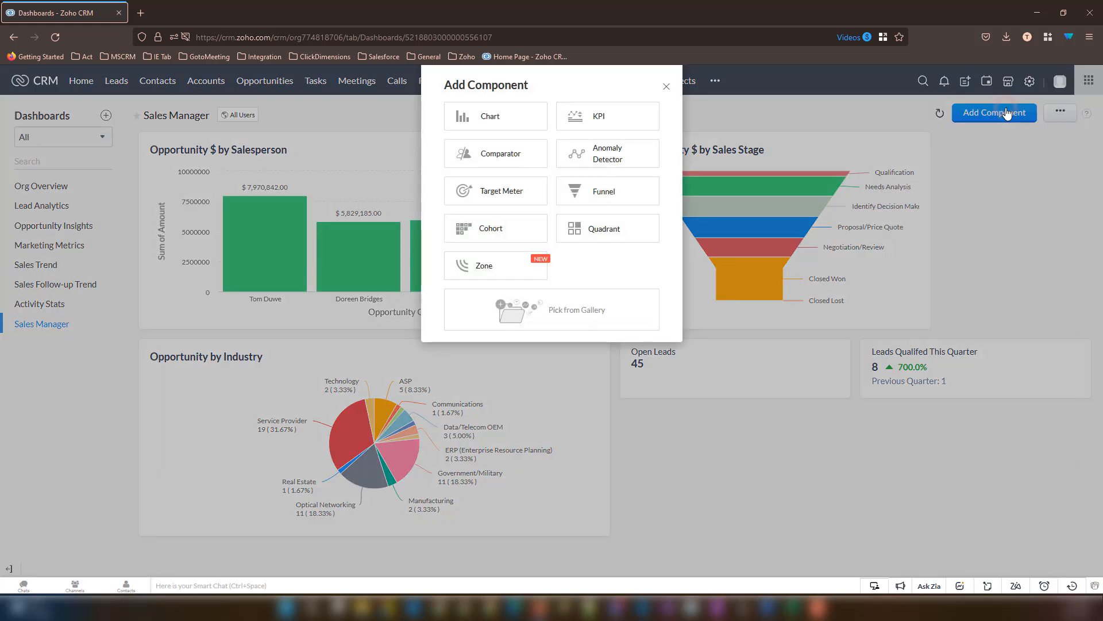
{"action": "left_click", "coordinate": [636, 116]}
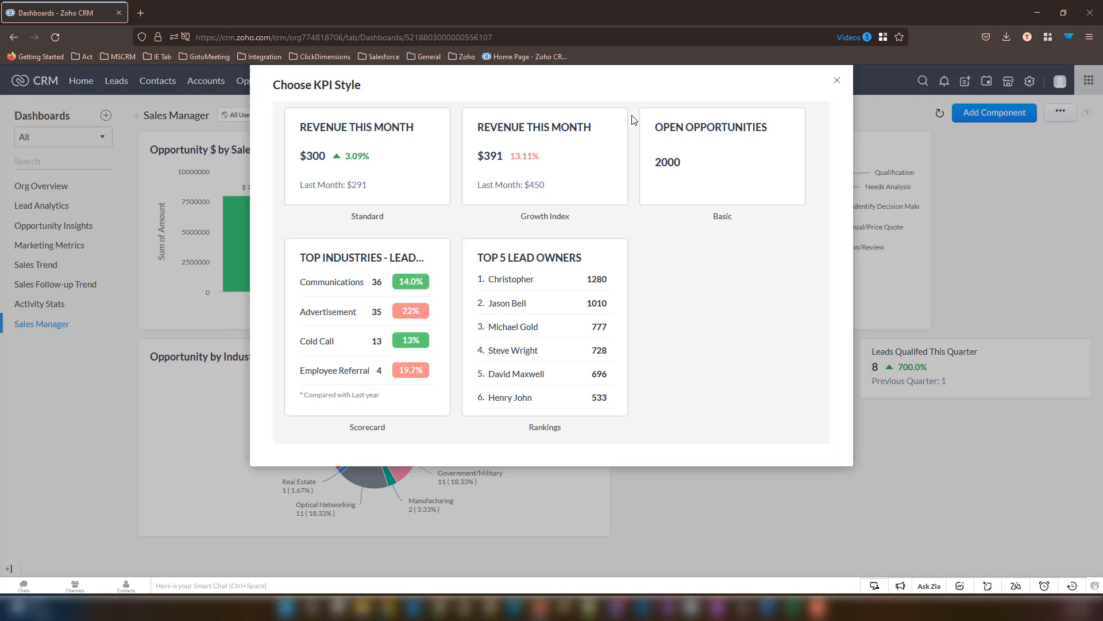
- Choose Rankings style, name it 'Open Opportunities by Salesperson', and count Opportunities
{"action": "left_click", "coordinate": [560, 304]}
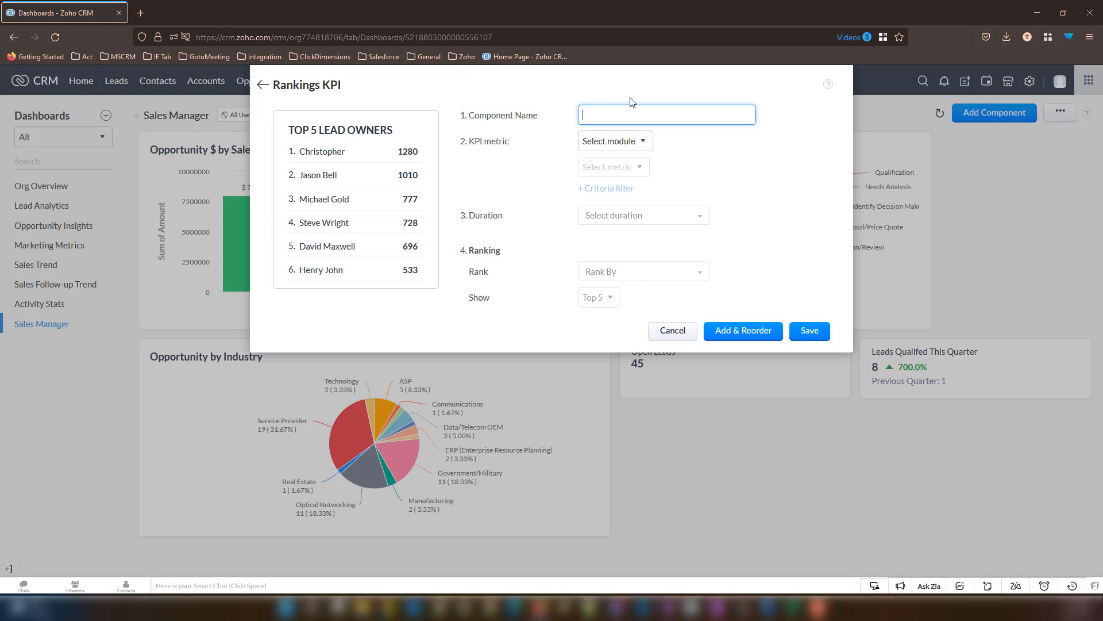
{"action": "type", "text": "Open O"}
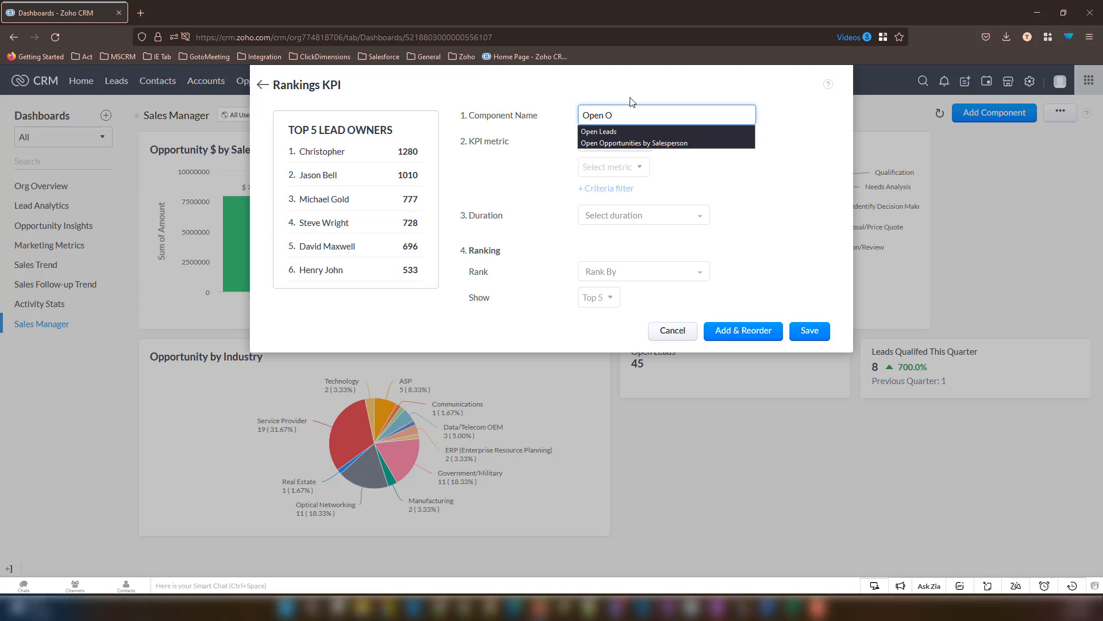
{"action": "key", "text": "Down"}
{"action": "key", "text": "Down"}
{"action": "key", "text": "Return"}
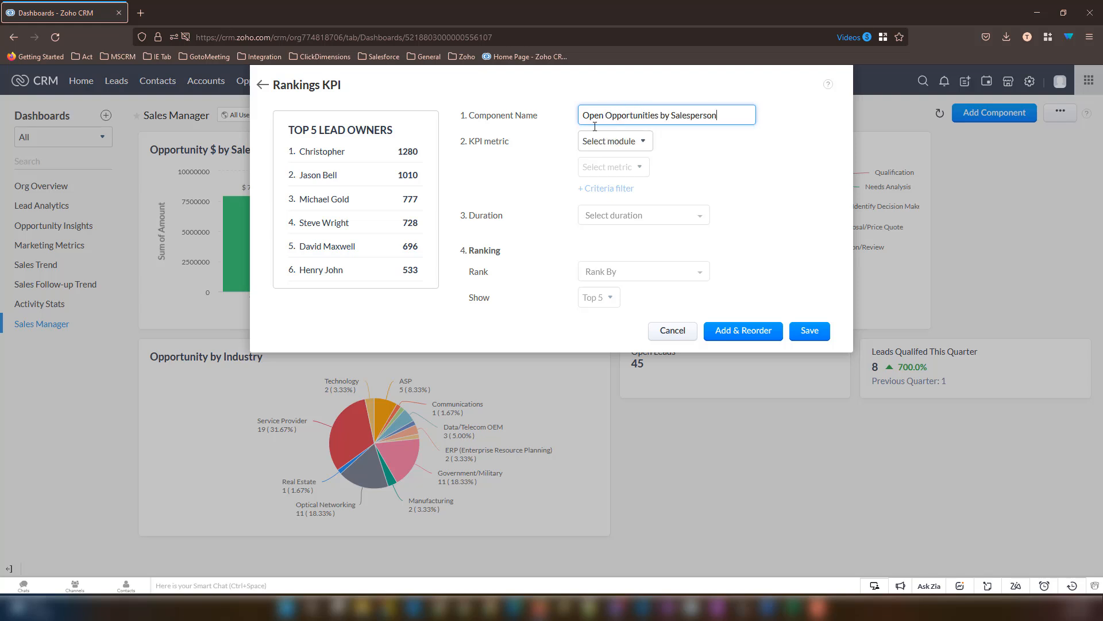
{"action": "left_click", "coordinate": [595, 141]}
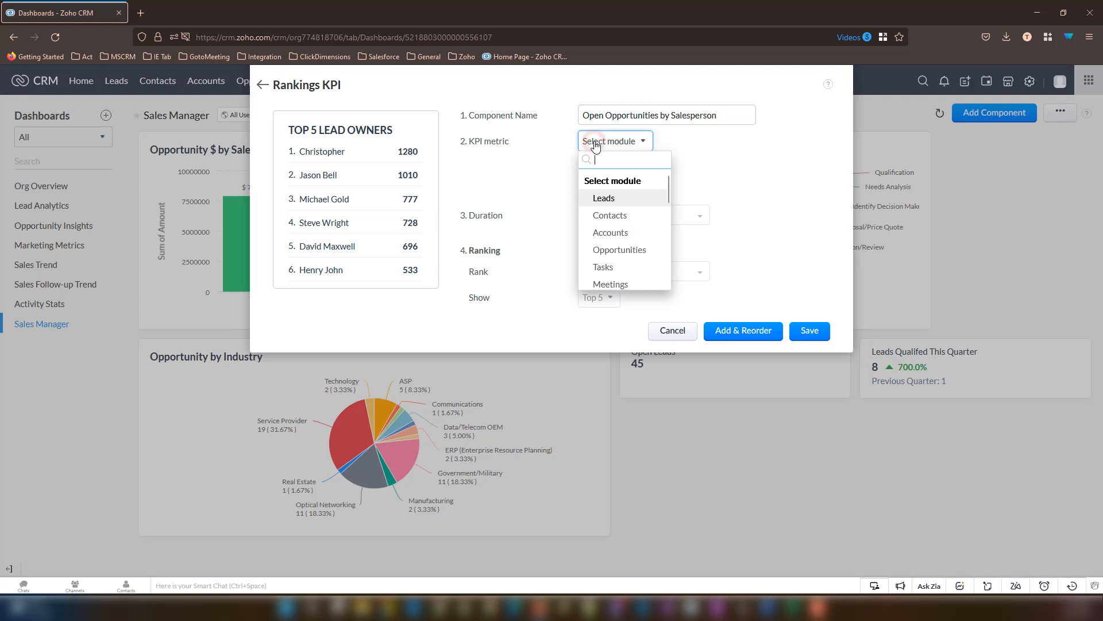
{"action": "left_click", "coordinate": [627, 252]}
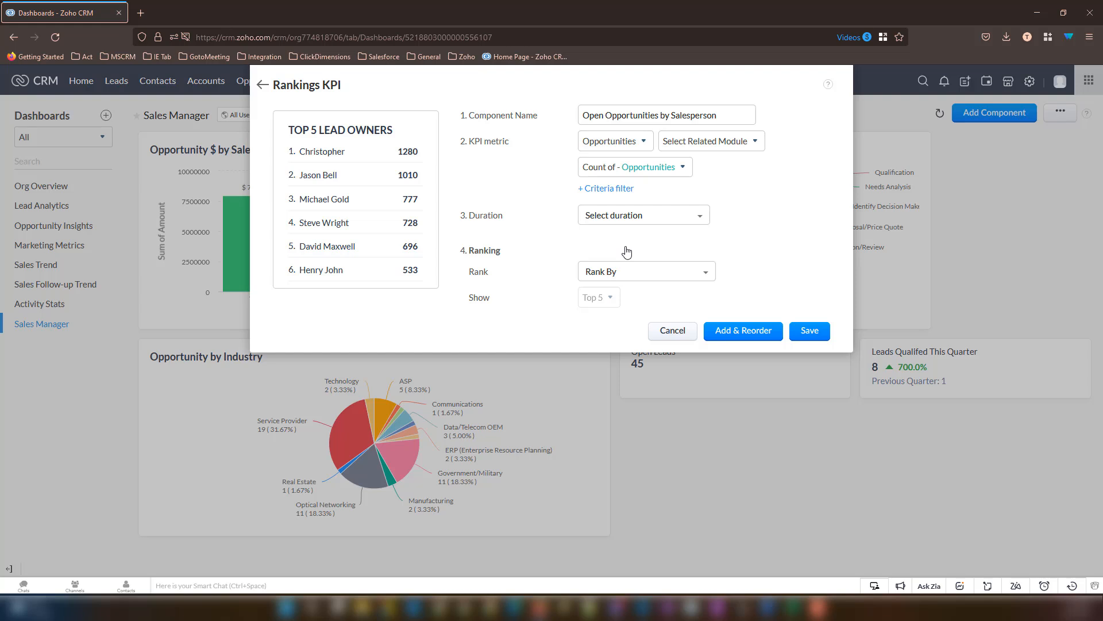
- Add a Stage criteria filter with operator isn't, excluding Closed Won, Closed Lost and Closed-Lost to Competition
{"action": "left_click", "coordinate": [611, 190]}
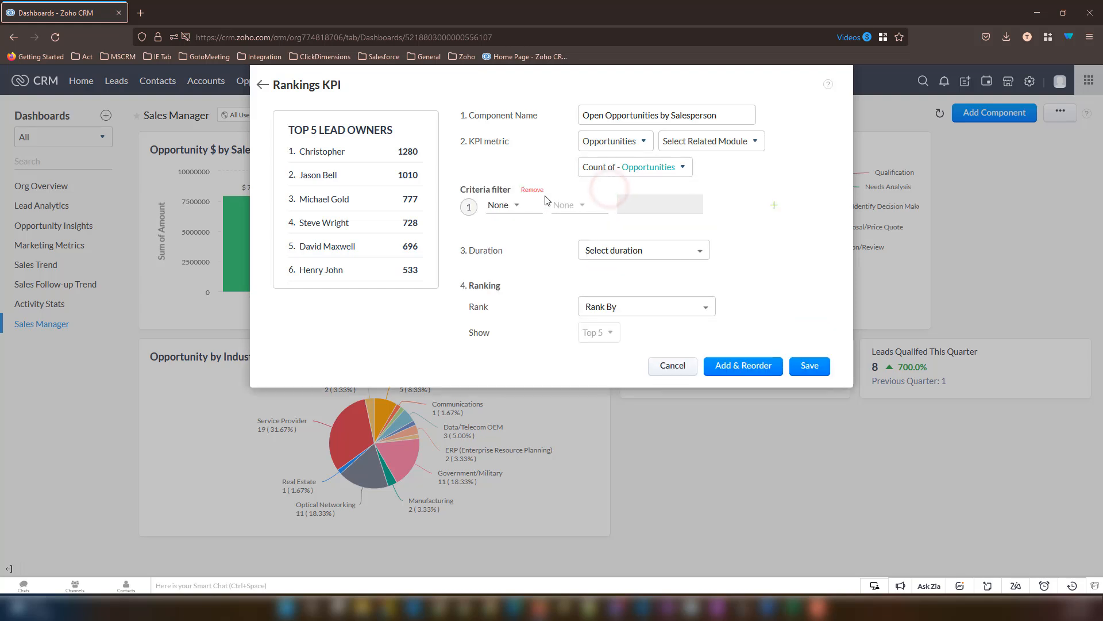
{"action": "left_click", "coordinate": [521, 205]}
{"action": "type", "text": "sta"}
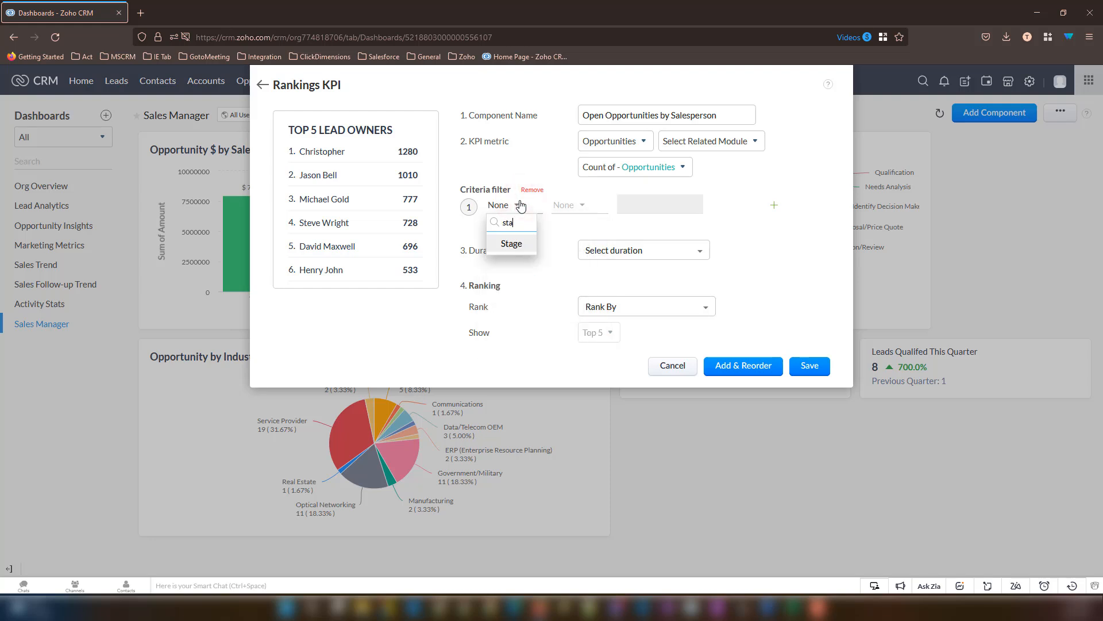
{"action": "left_click", "coordinate": [523, 242]}
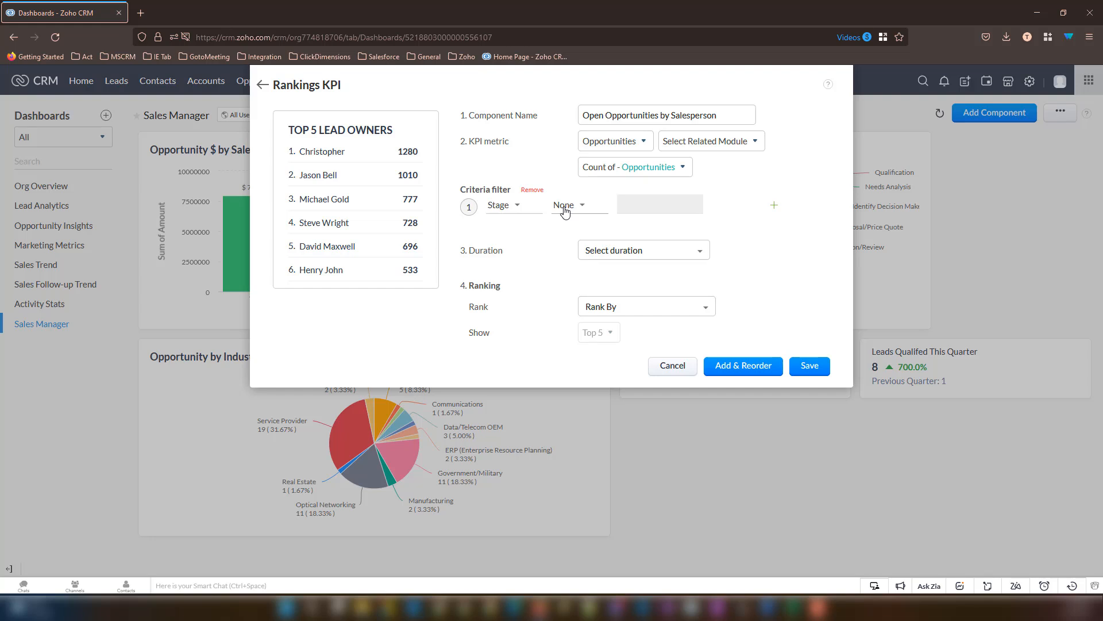
{"action": "left_click", "coordinate": [565, 211]}
{"action": "left_click", "coordinate": [590, 281]}
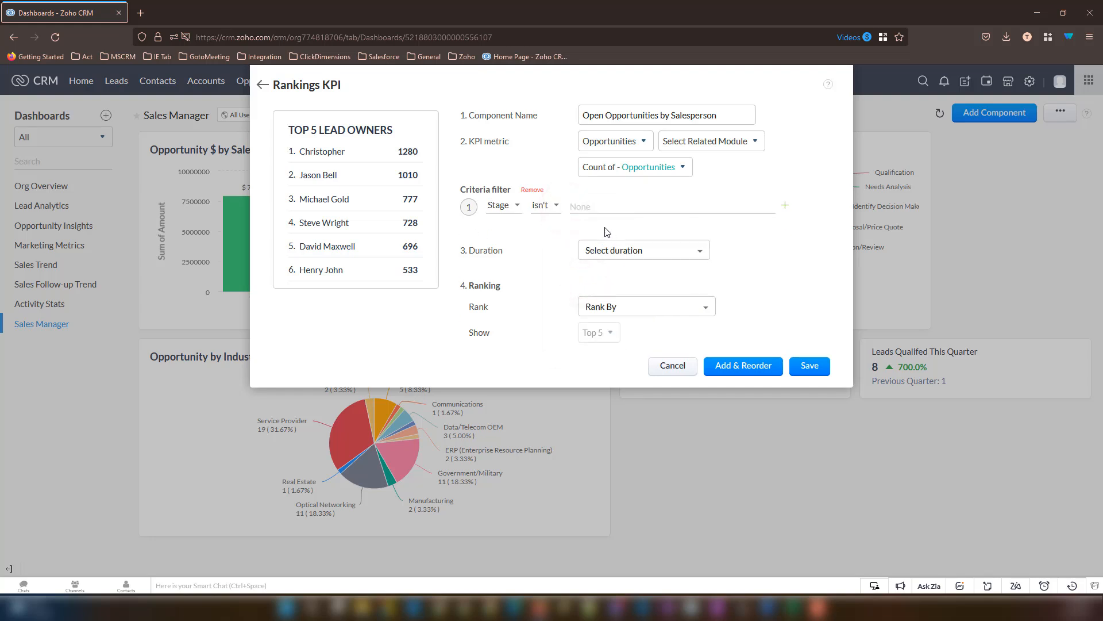
{"action": "left_click", "coordinate": [626, 207]}
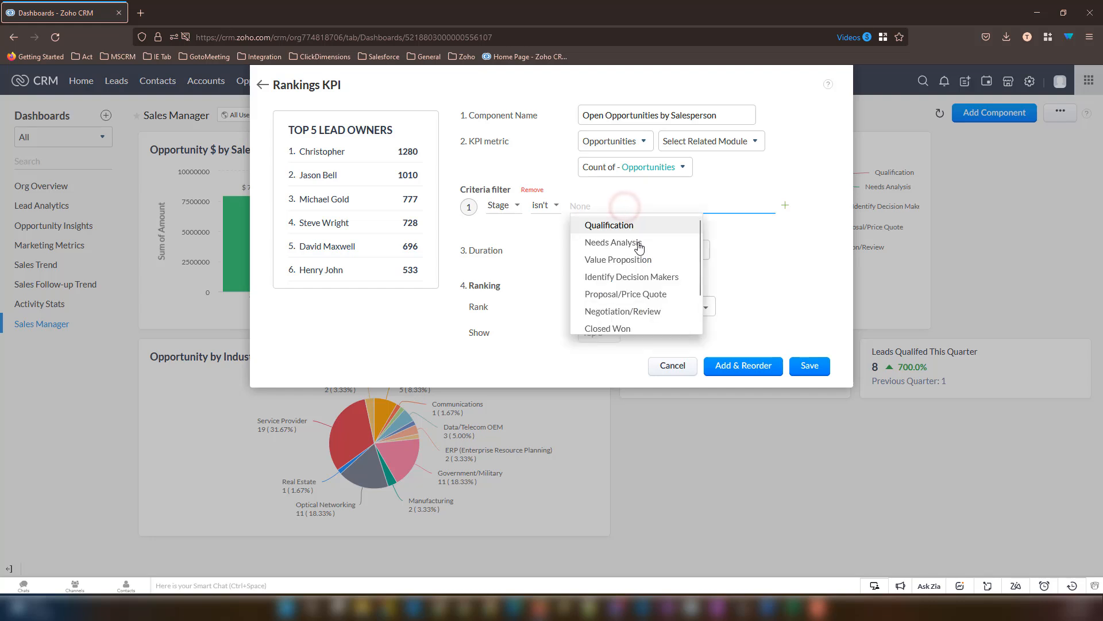
{"action": "left_click", "coordinate": [627, 327]}
{"action": "left_click", "coordinate": [667, 328]}
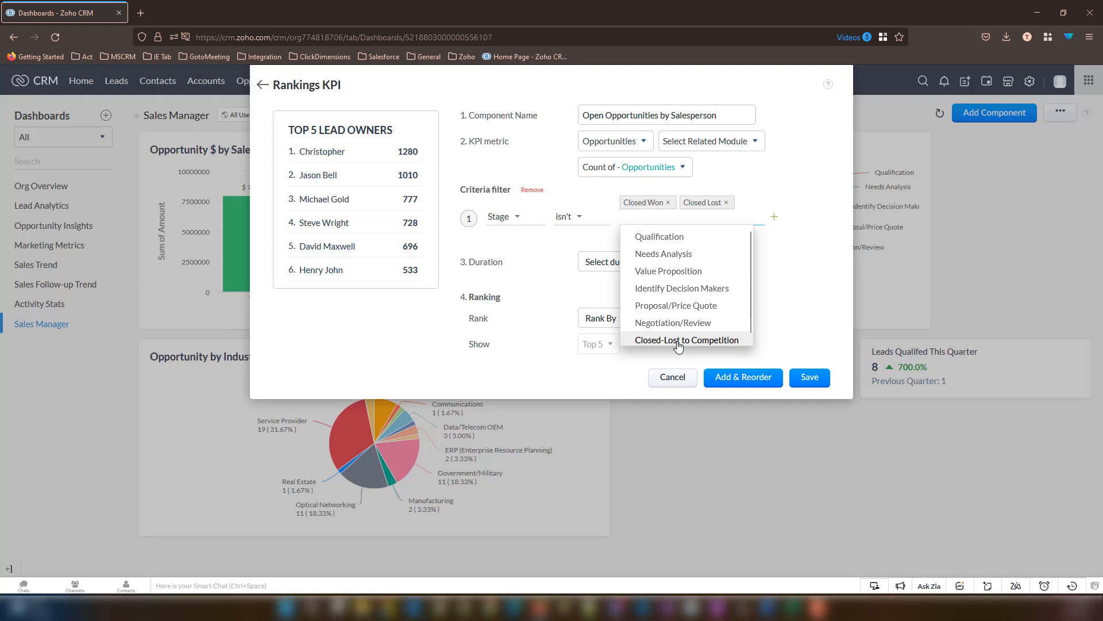
{"action": "left_click", "coordinate": [679, 342]}
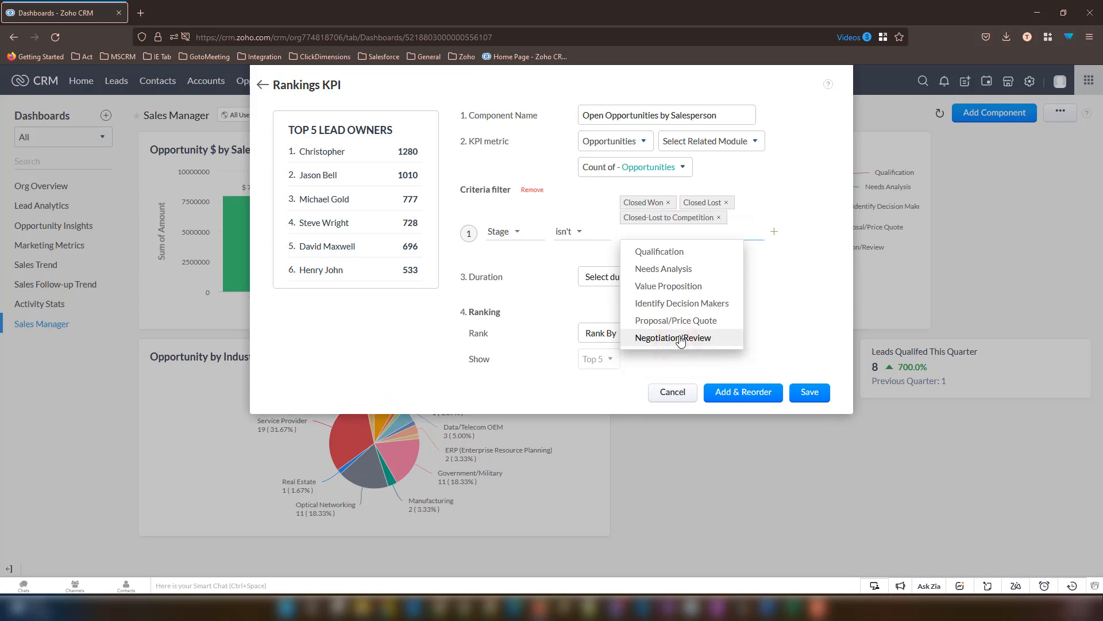
{"action": "left_click", "coordinate": [822, 307]}
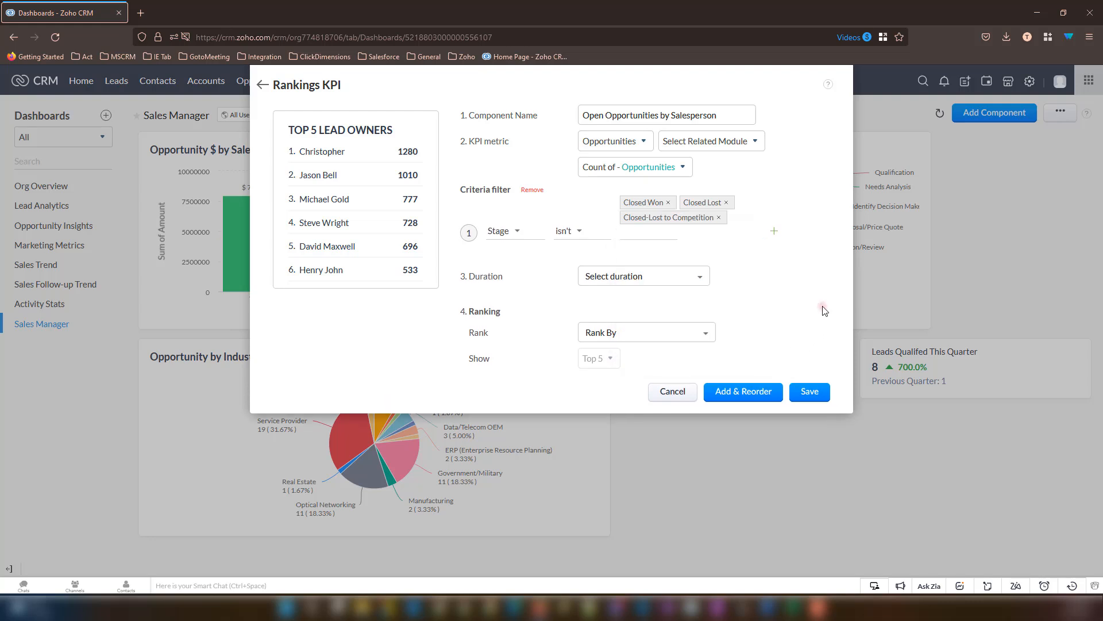
{"action": "left_click", "coordinate": [669, 271]}
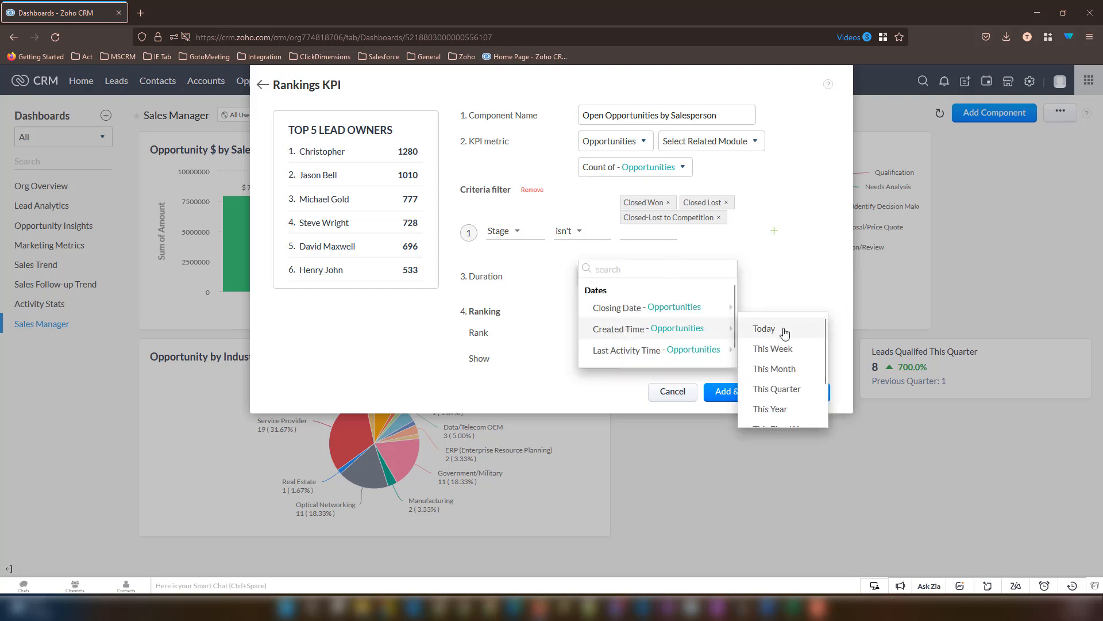
- Set the duration to a custom Created Time range from Apr 1, 2020 to May 9, 2025
{"action": "scroll", "coordinate": [776, 374], "scroll_direction": "down", "scroll_amount": 2}
{"action": "left_click", "coordinate": [769, 415]}
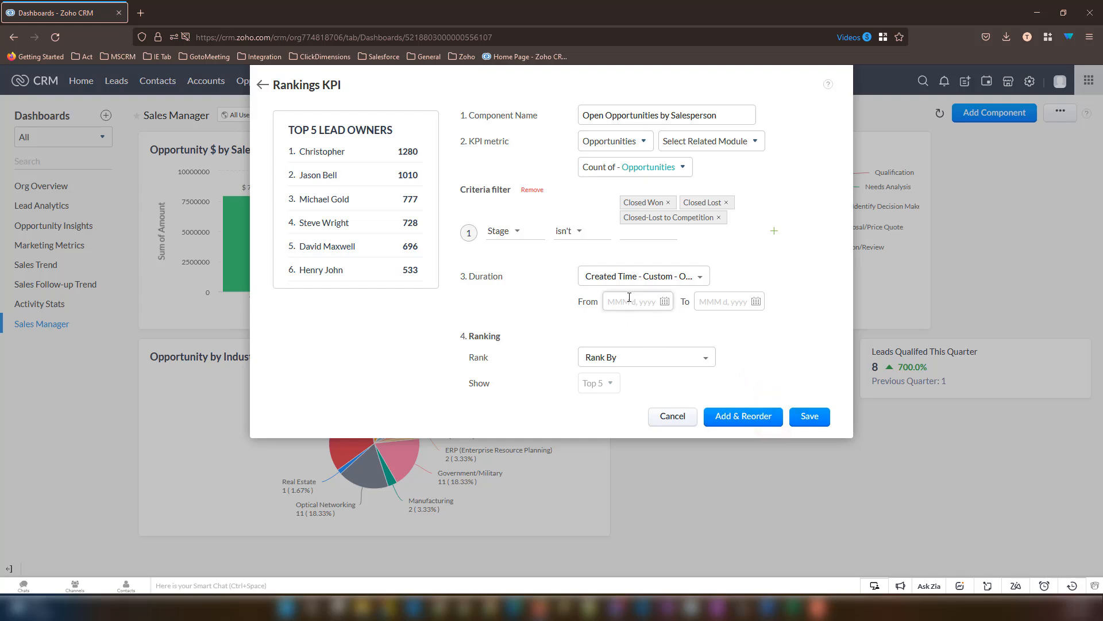
{"action": "left_click", "coordinate": [665, 301]}
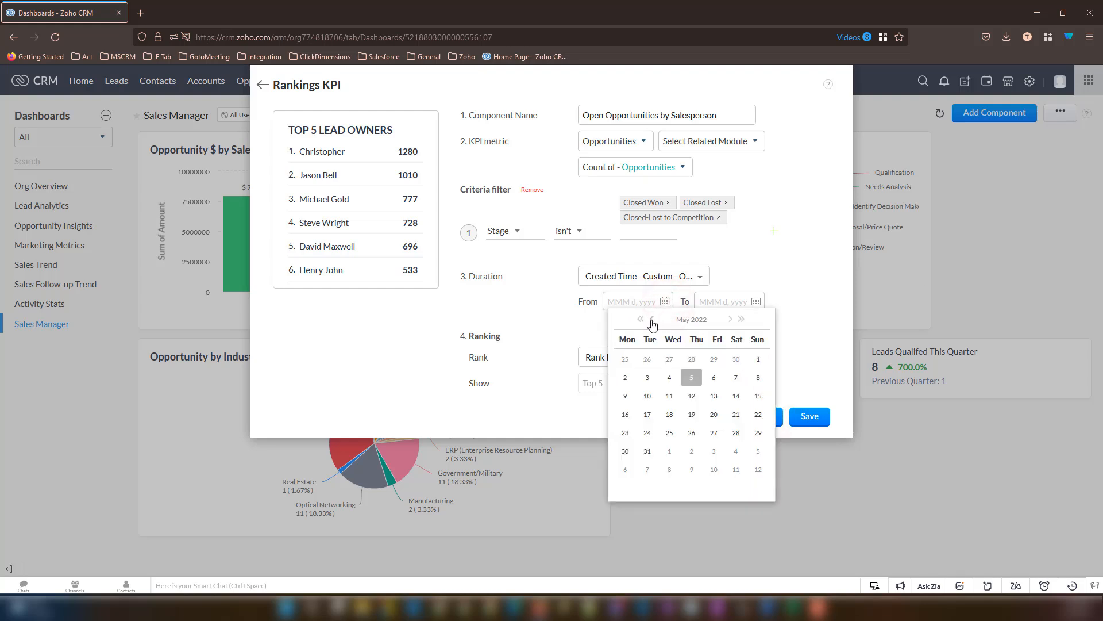
{"action": "left_click", "coordinate": [652, 321]}
{"action": "left_click", "coordinate": [642, 320]}
{"action": "left_click", "coordinate": [640, 320]}
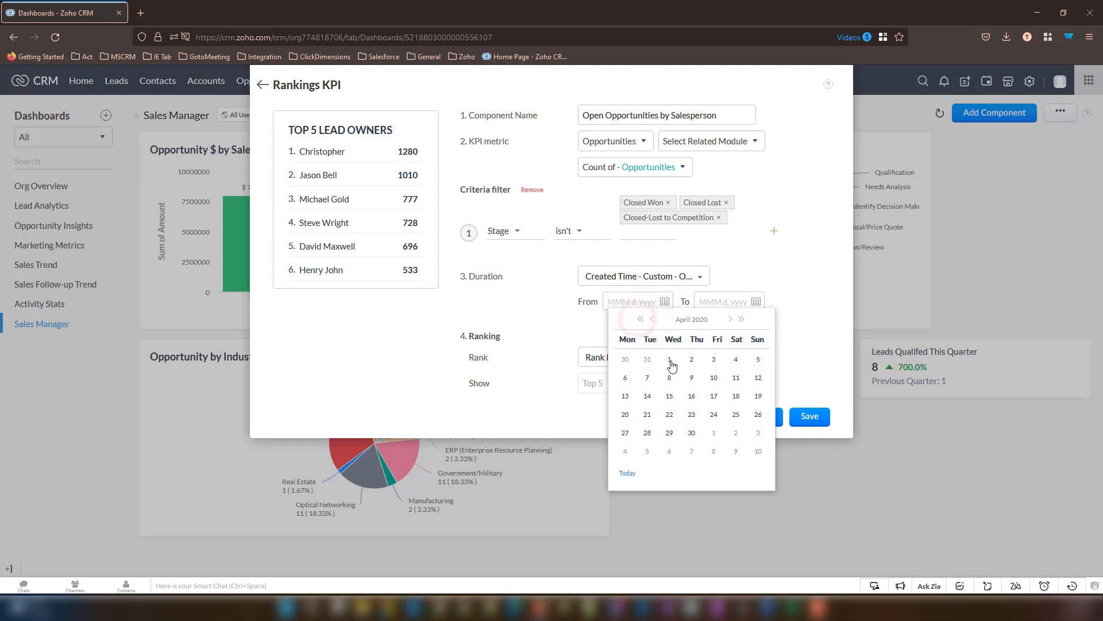
{"action": "left_click", "coordinate": [670, 360]}
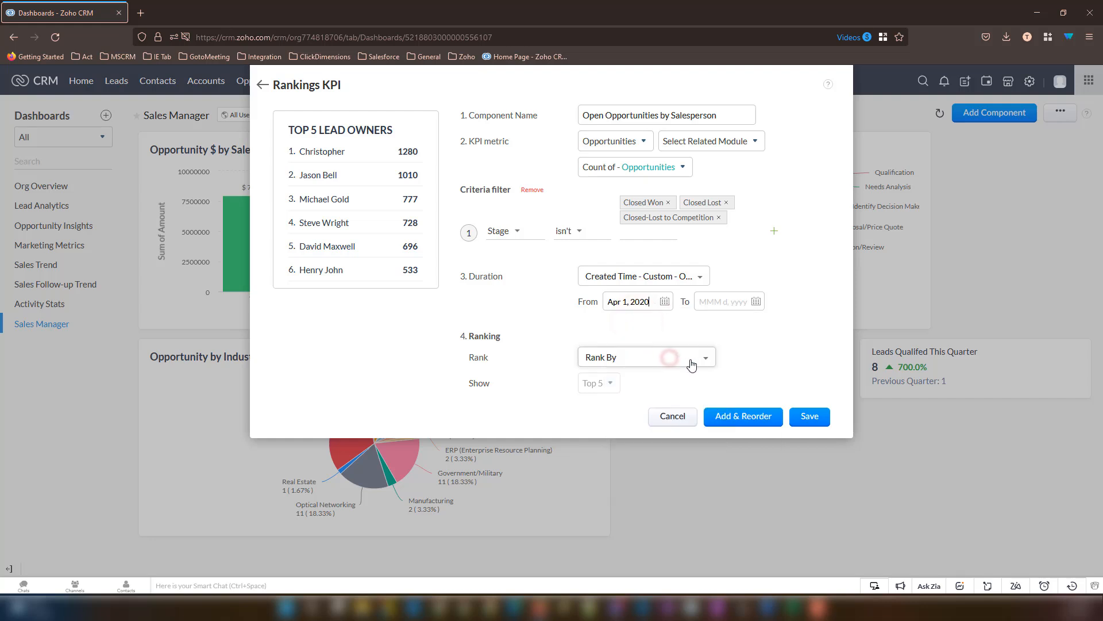
{"action": "left_click", "coordinate": [726, 300]}
{"action": "left_click", "coordinate": [833, 321]}
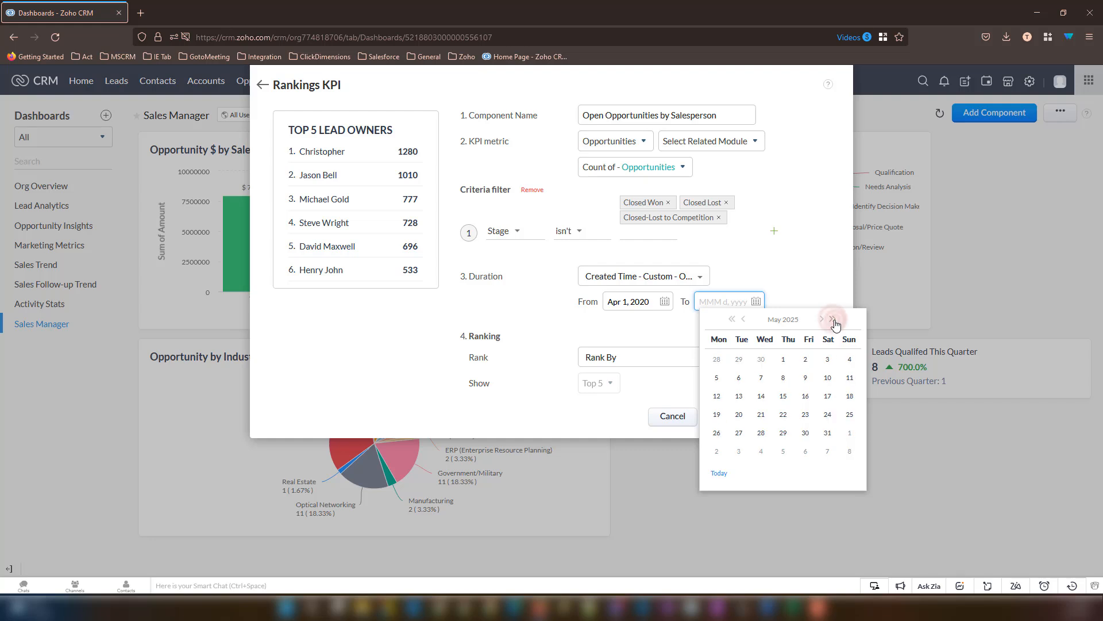
{"action": "left_click", "coordinate": [805, 378]}
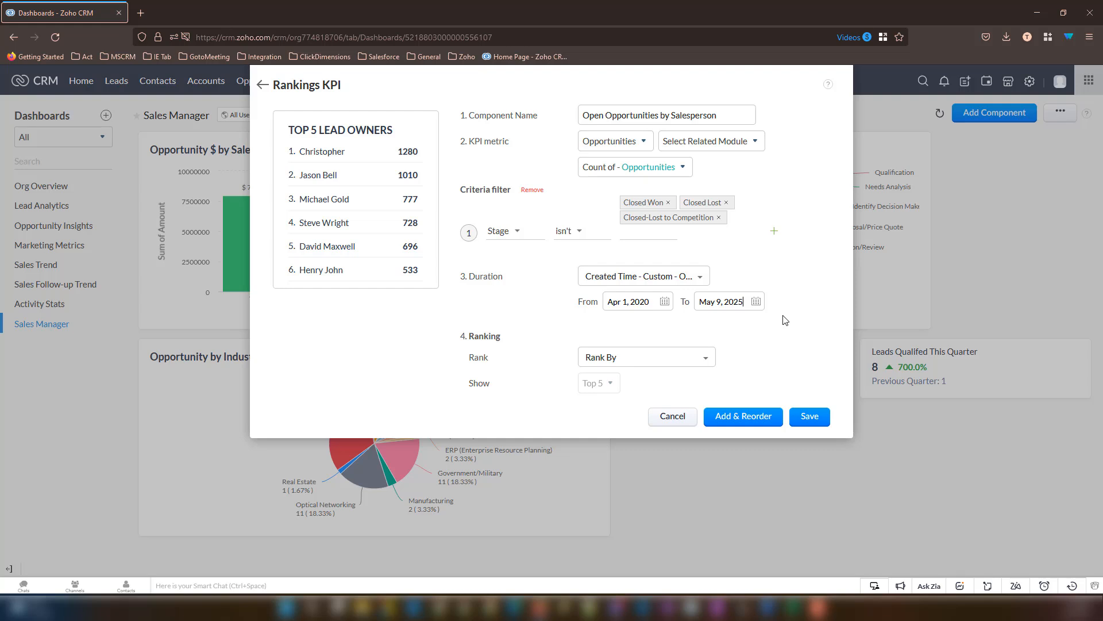
- Choose Opportunity Owner - Opportunities as the Rank By dimension, keeping Show at Top 5
{"action": "left_click", "coordinate": [650, 358]}
{"action": "mouse_move", "coordinate": [635, 415]}
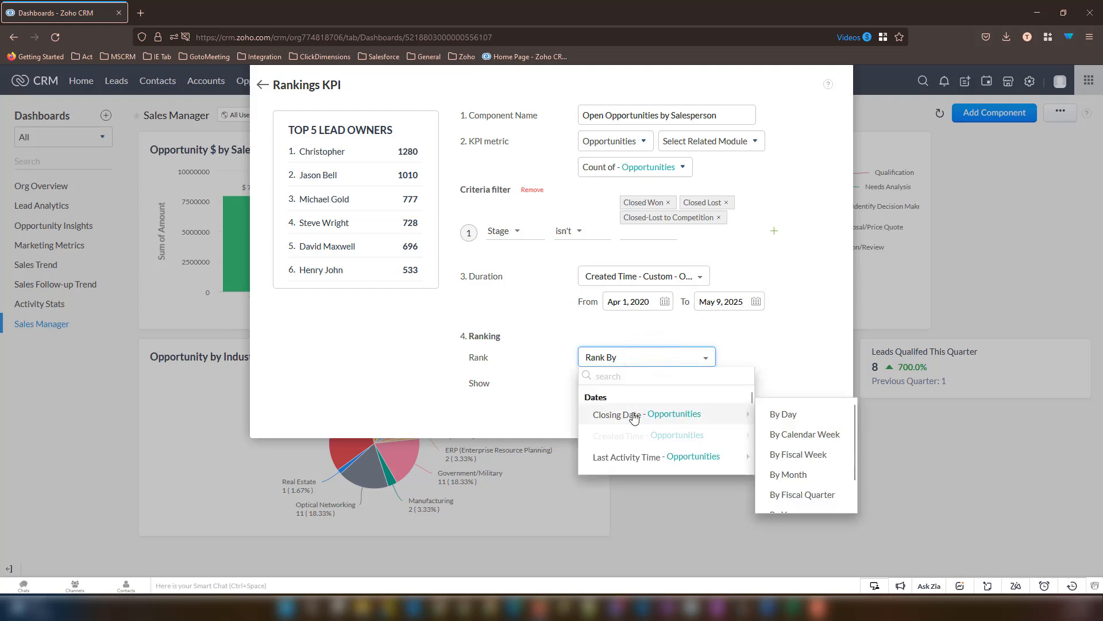
{"action": "scroll", "coordinate": [638, 431], "scroll_direction": "down", "scroll_amount": 5}
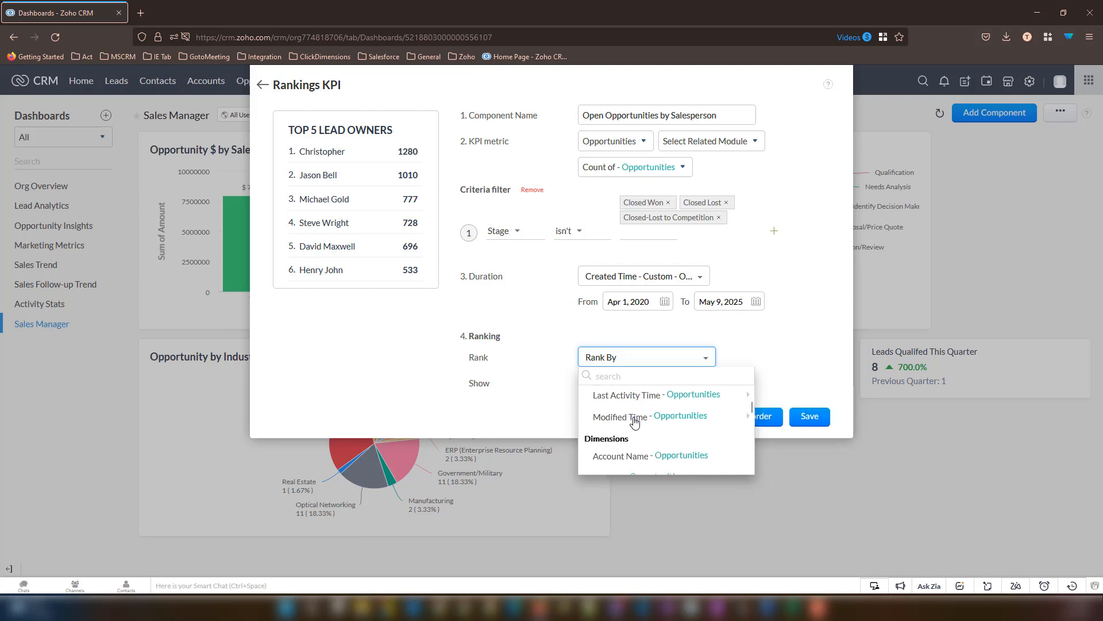
{"action": "scroll", "coordinate": [640, 440], "scroll_direction": "down", "scroll_amount": 3}
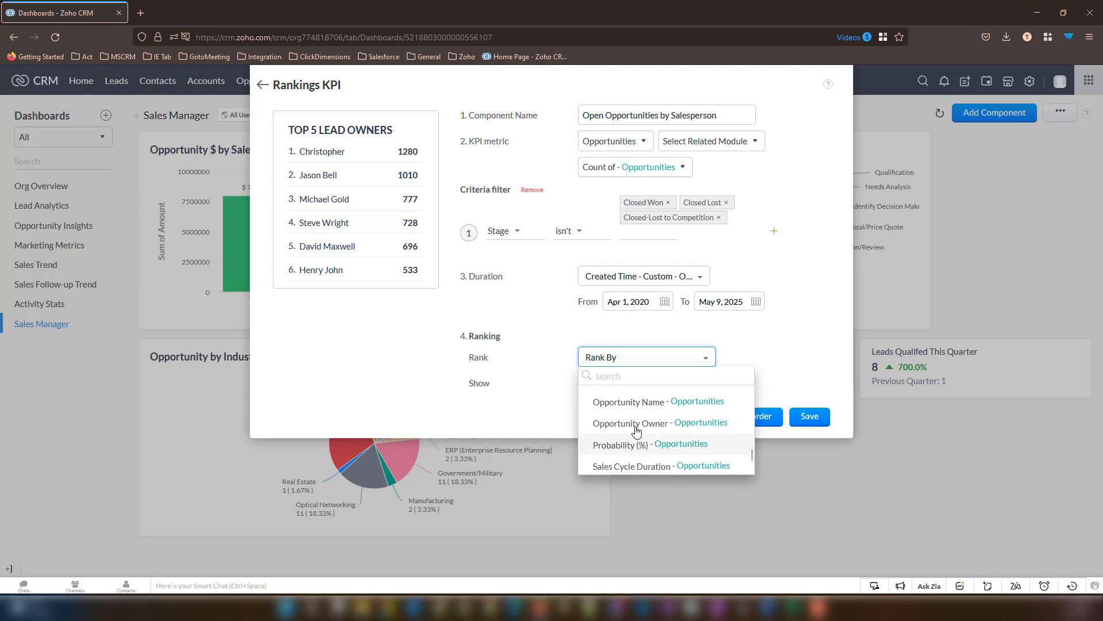
{"action": "left_click", "coordinate": [634, 423]}
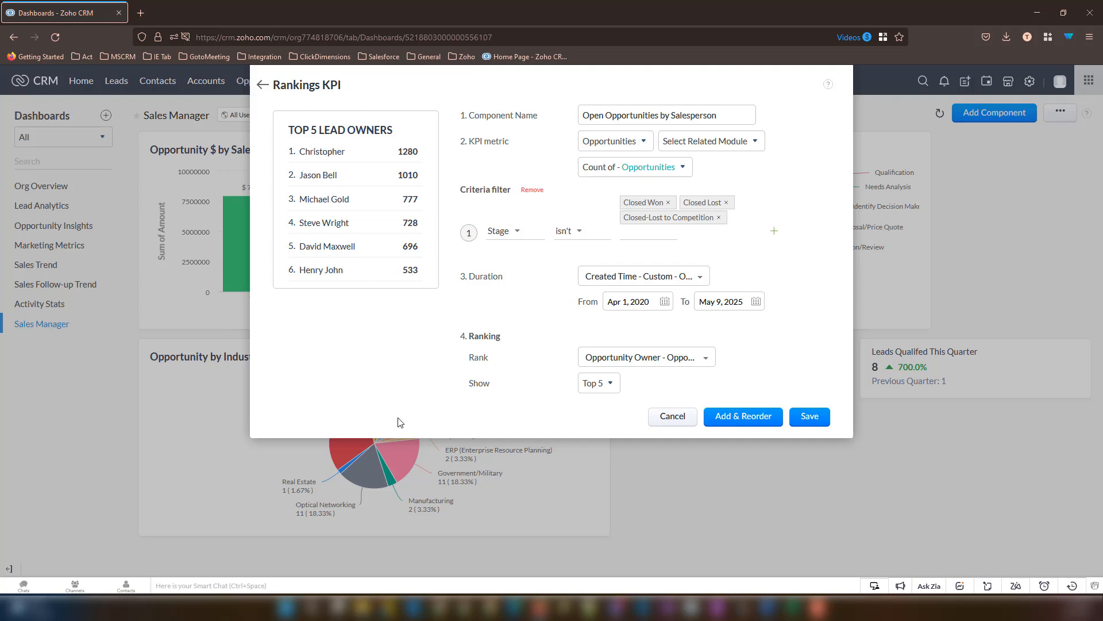
- Save the Open Opportunities by Salesperson rankings KPI onto the Sales Manager dashboard
{"action": "left_click", "coordinate": [815, 420]}
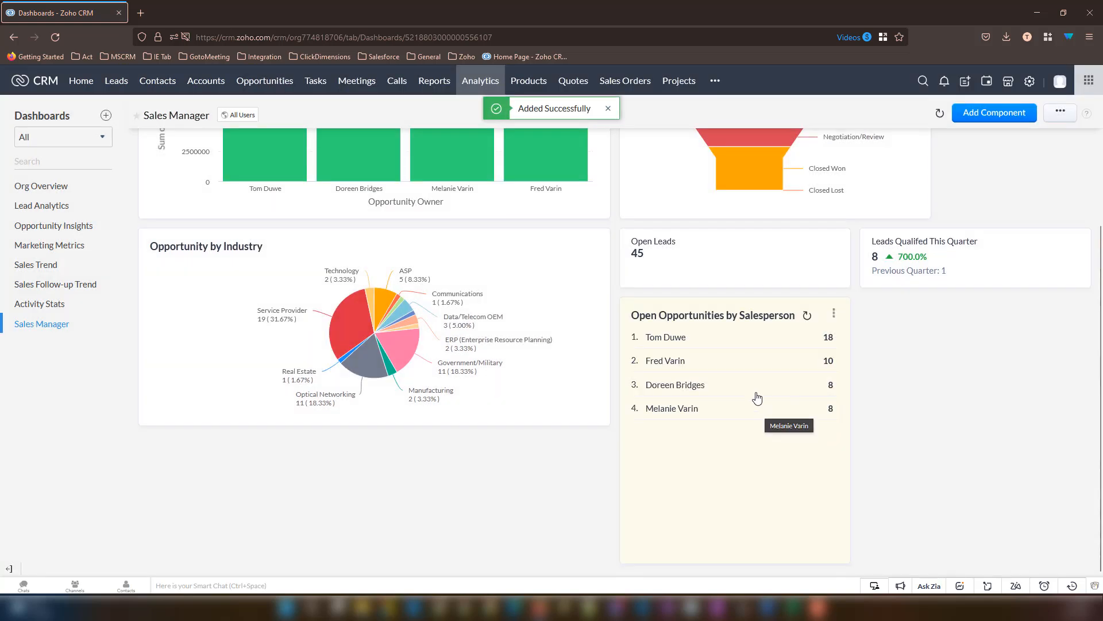